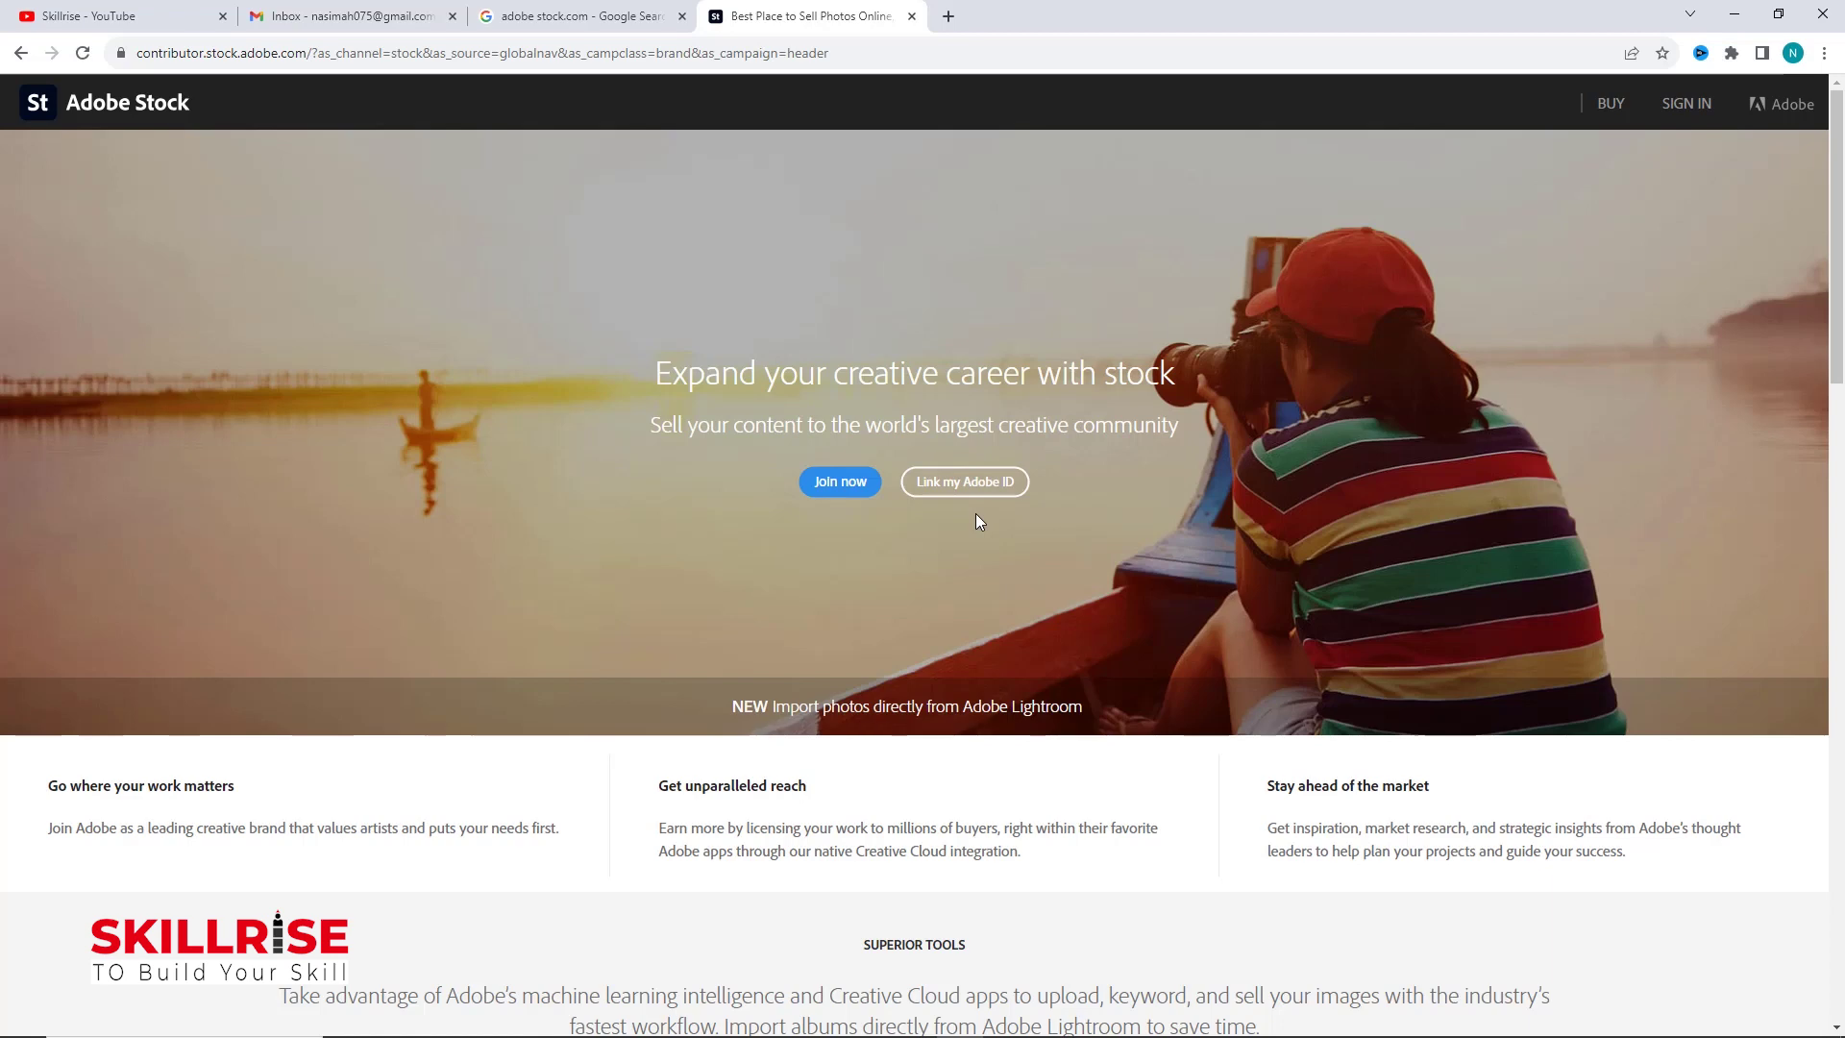
Step: Begin a new Adobe Stock account via Join now, entering an email and password on the first sign-up step
{"action": "left_click", "coordinate": [833, 486]}
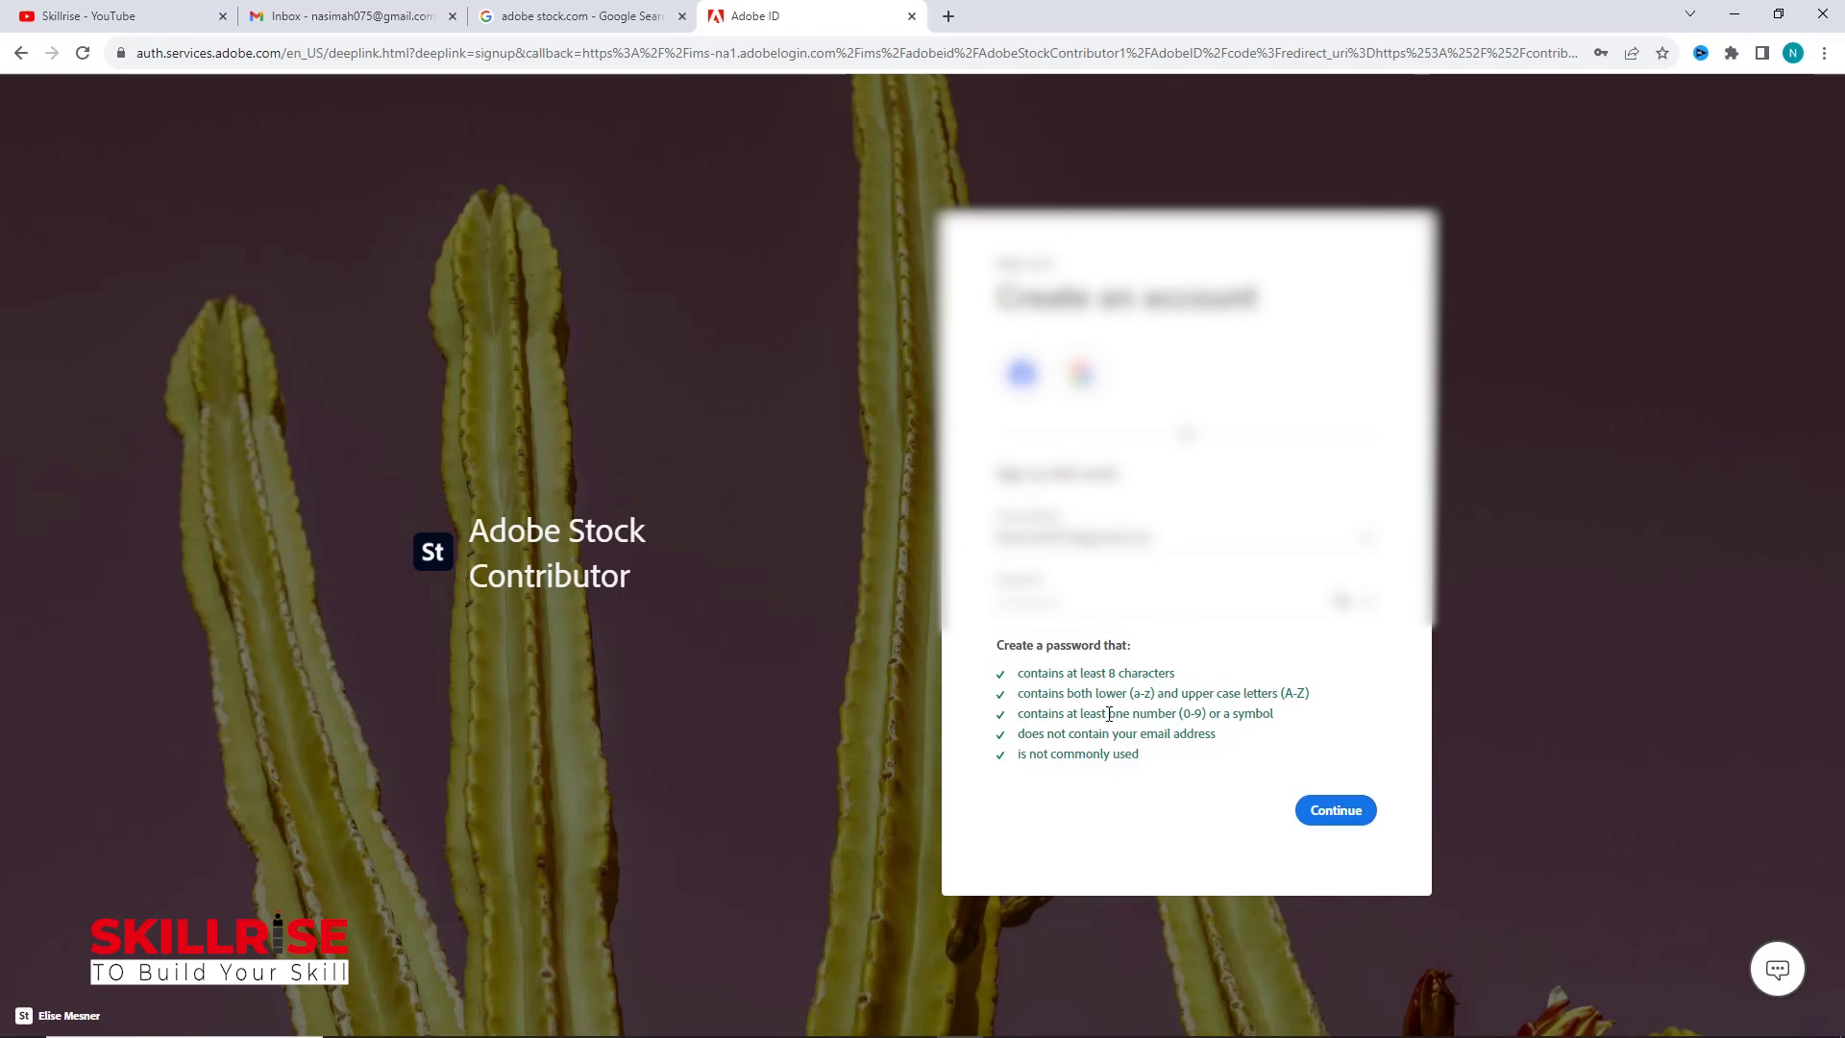
{"action": "left_click", "coordinate": [1330, 813]}
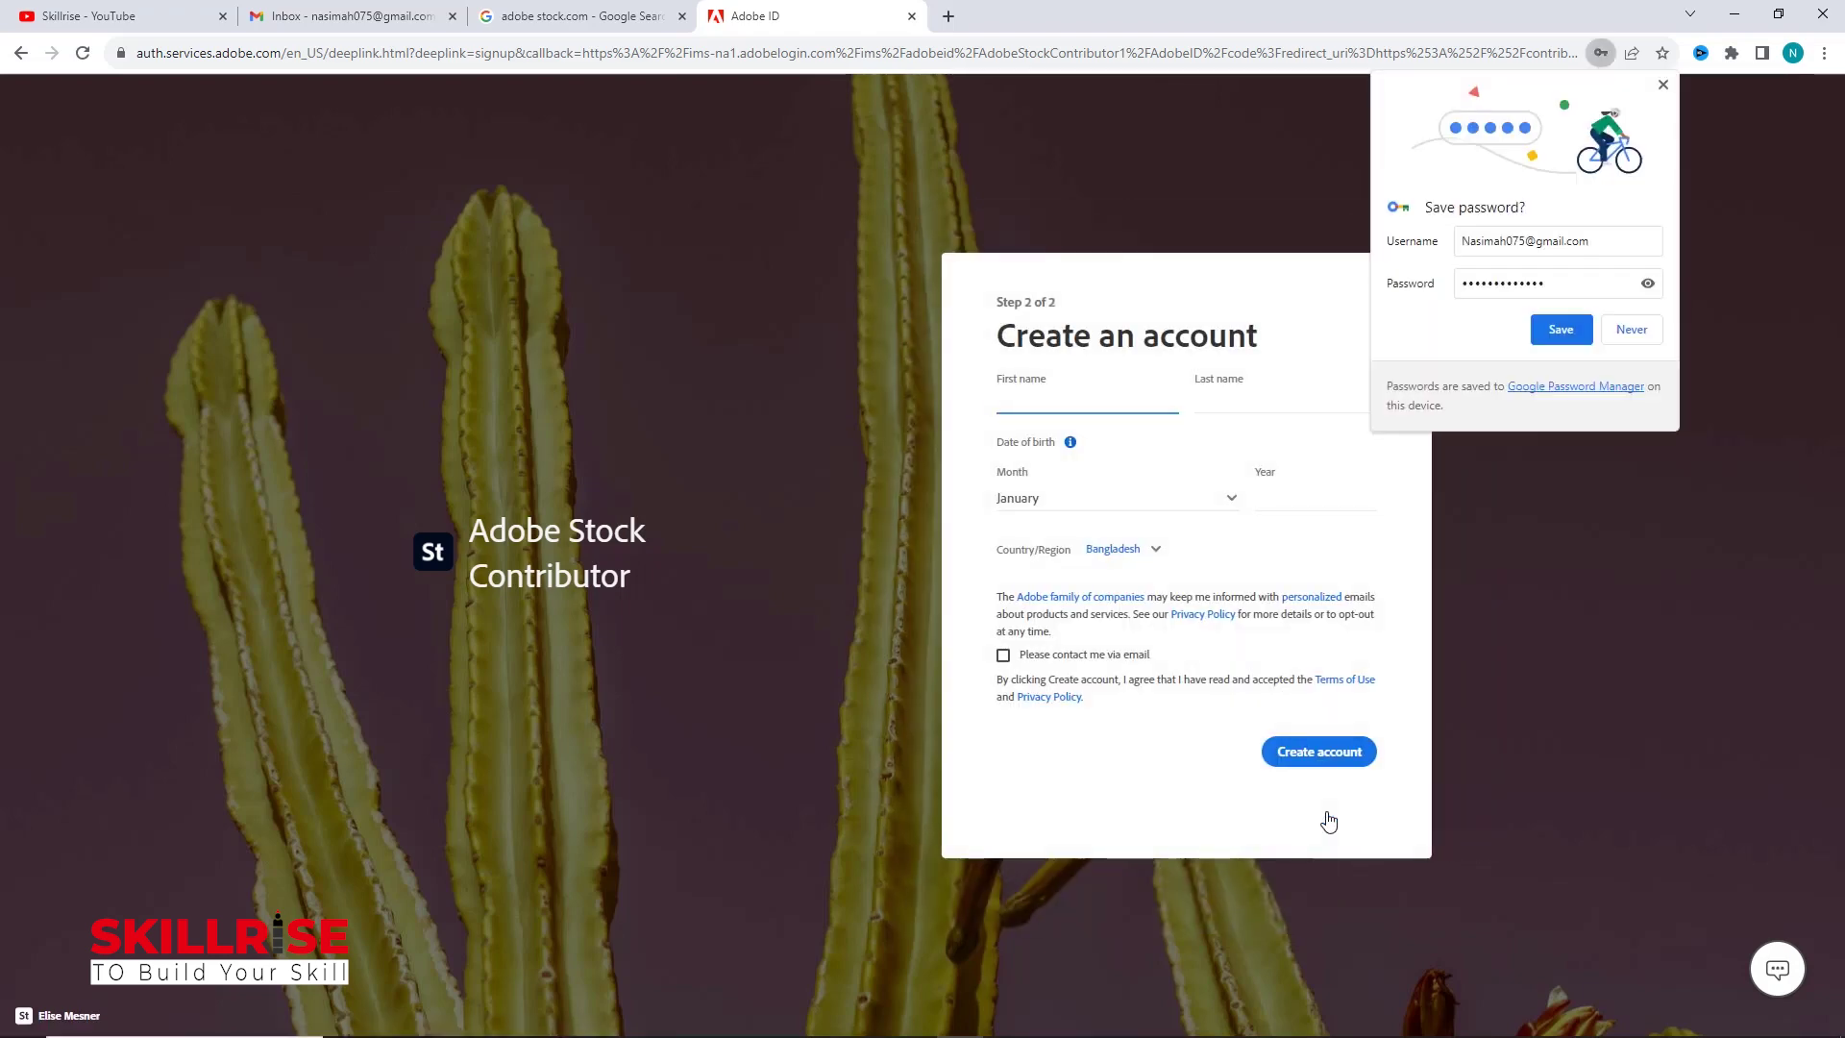
Step: Enter first and last name and birth month and year, opt in to Adobe emails, then create the account
{"action": "left_click", "coordinate": [1664, 85]}
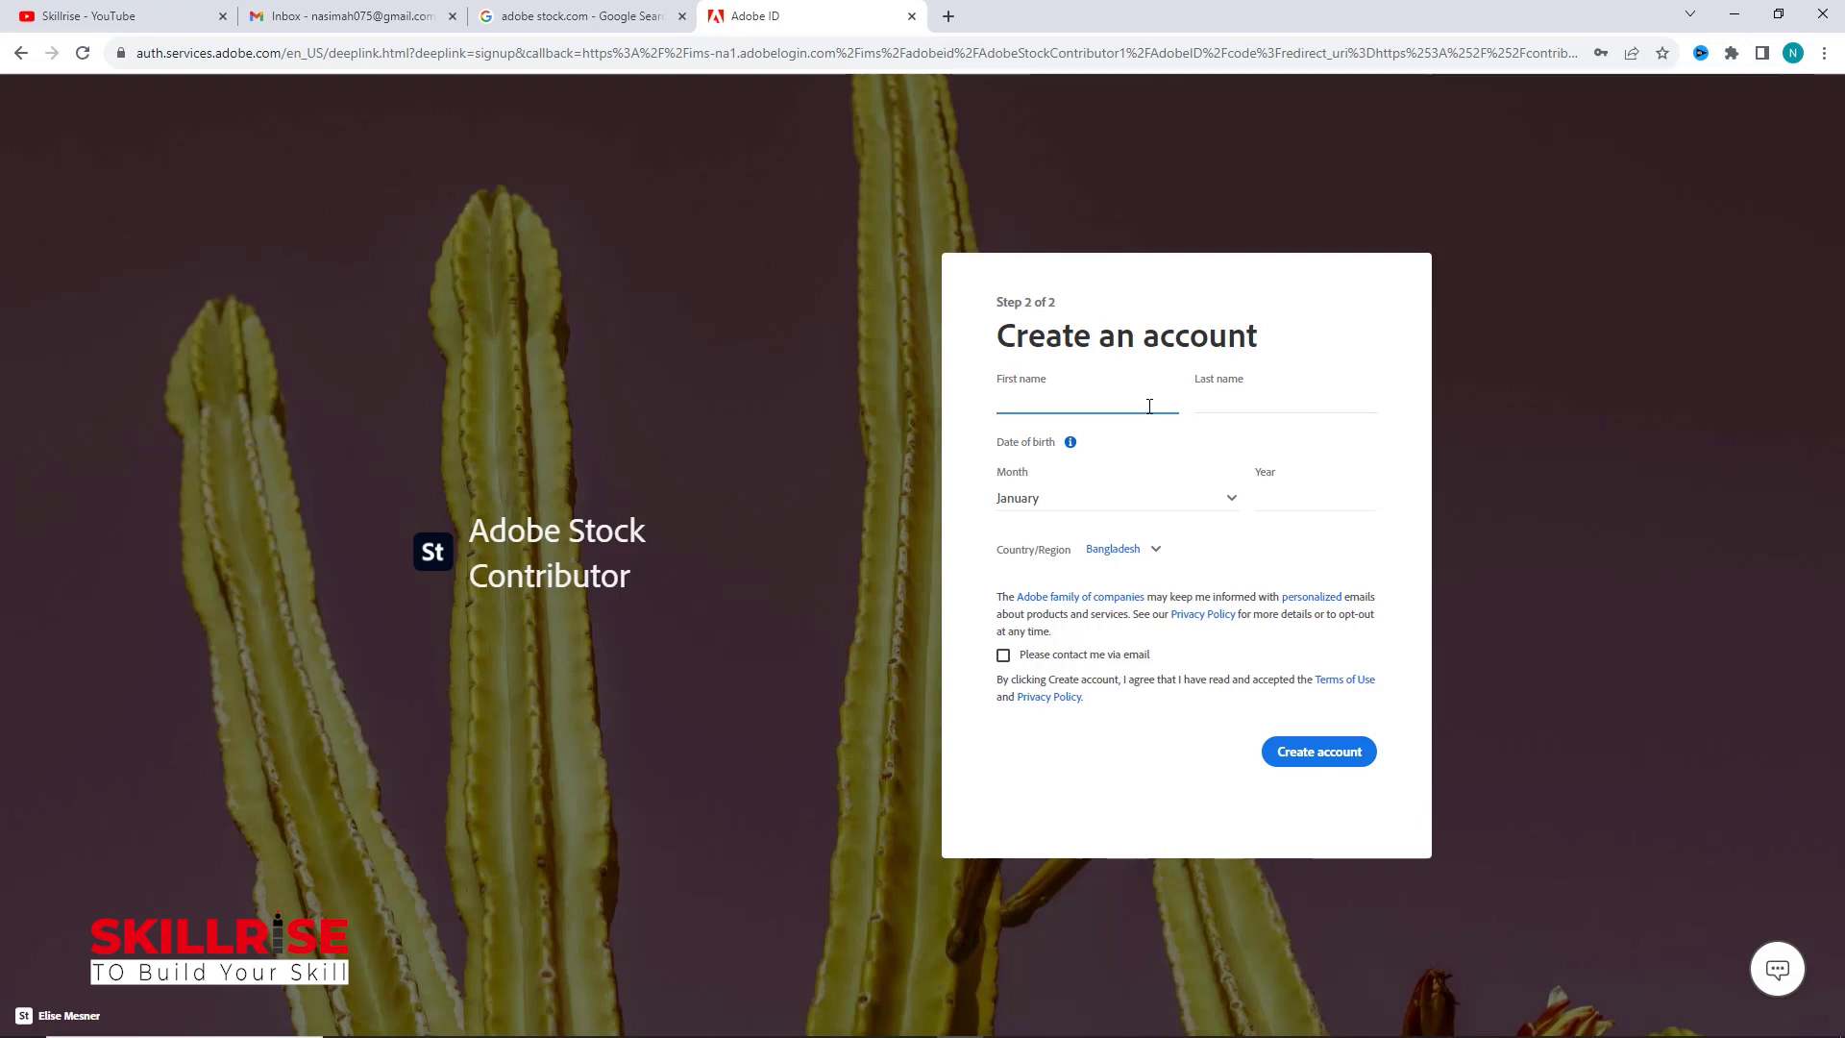
{"action": "left_click", "coordinate": [1220, 401]}
{"action": "key", "text": "shift+Tab"}
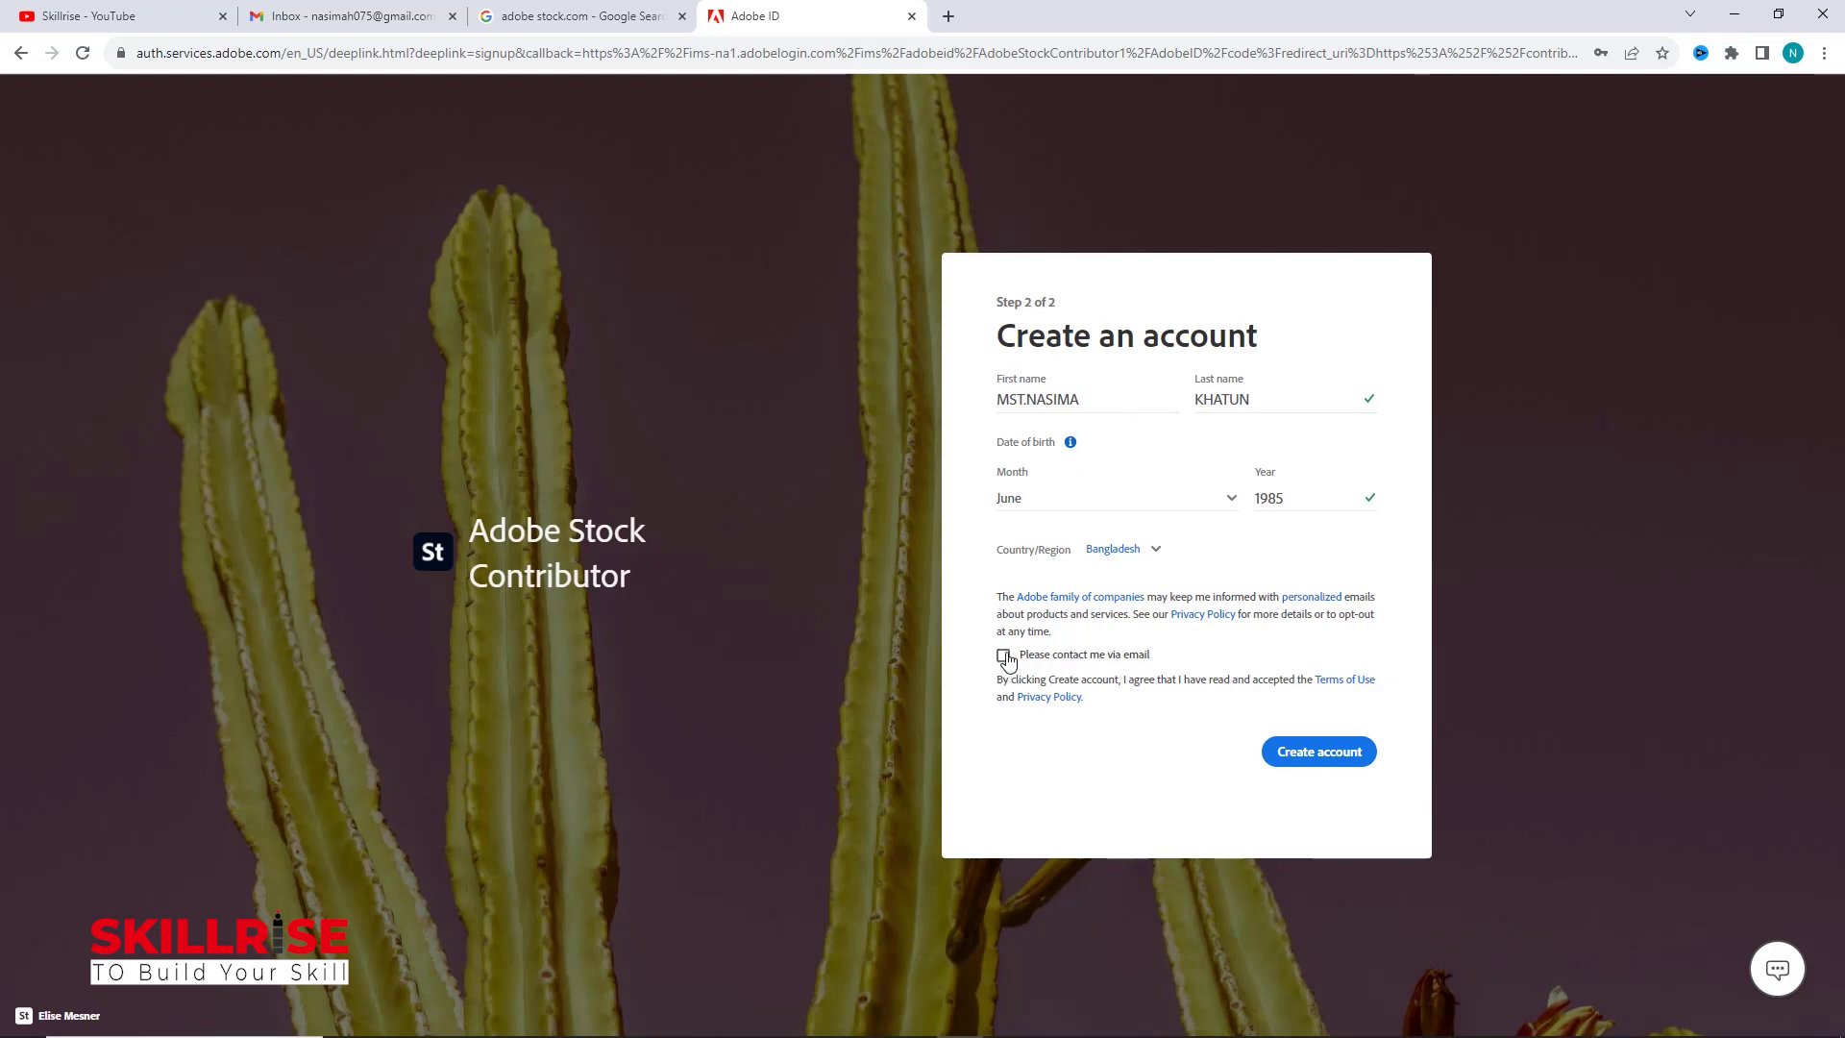
{"action": "left_click", "coordinate": [1005, 657]}
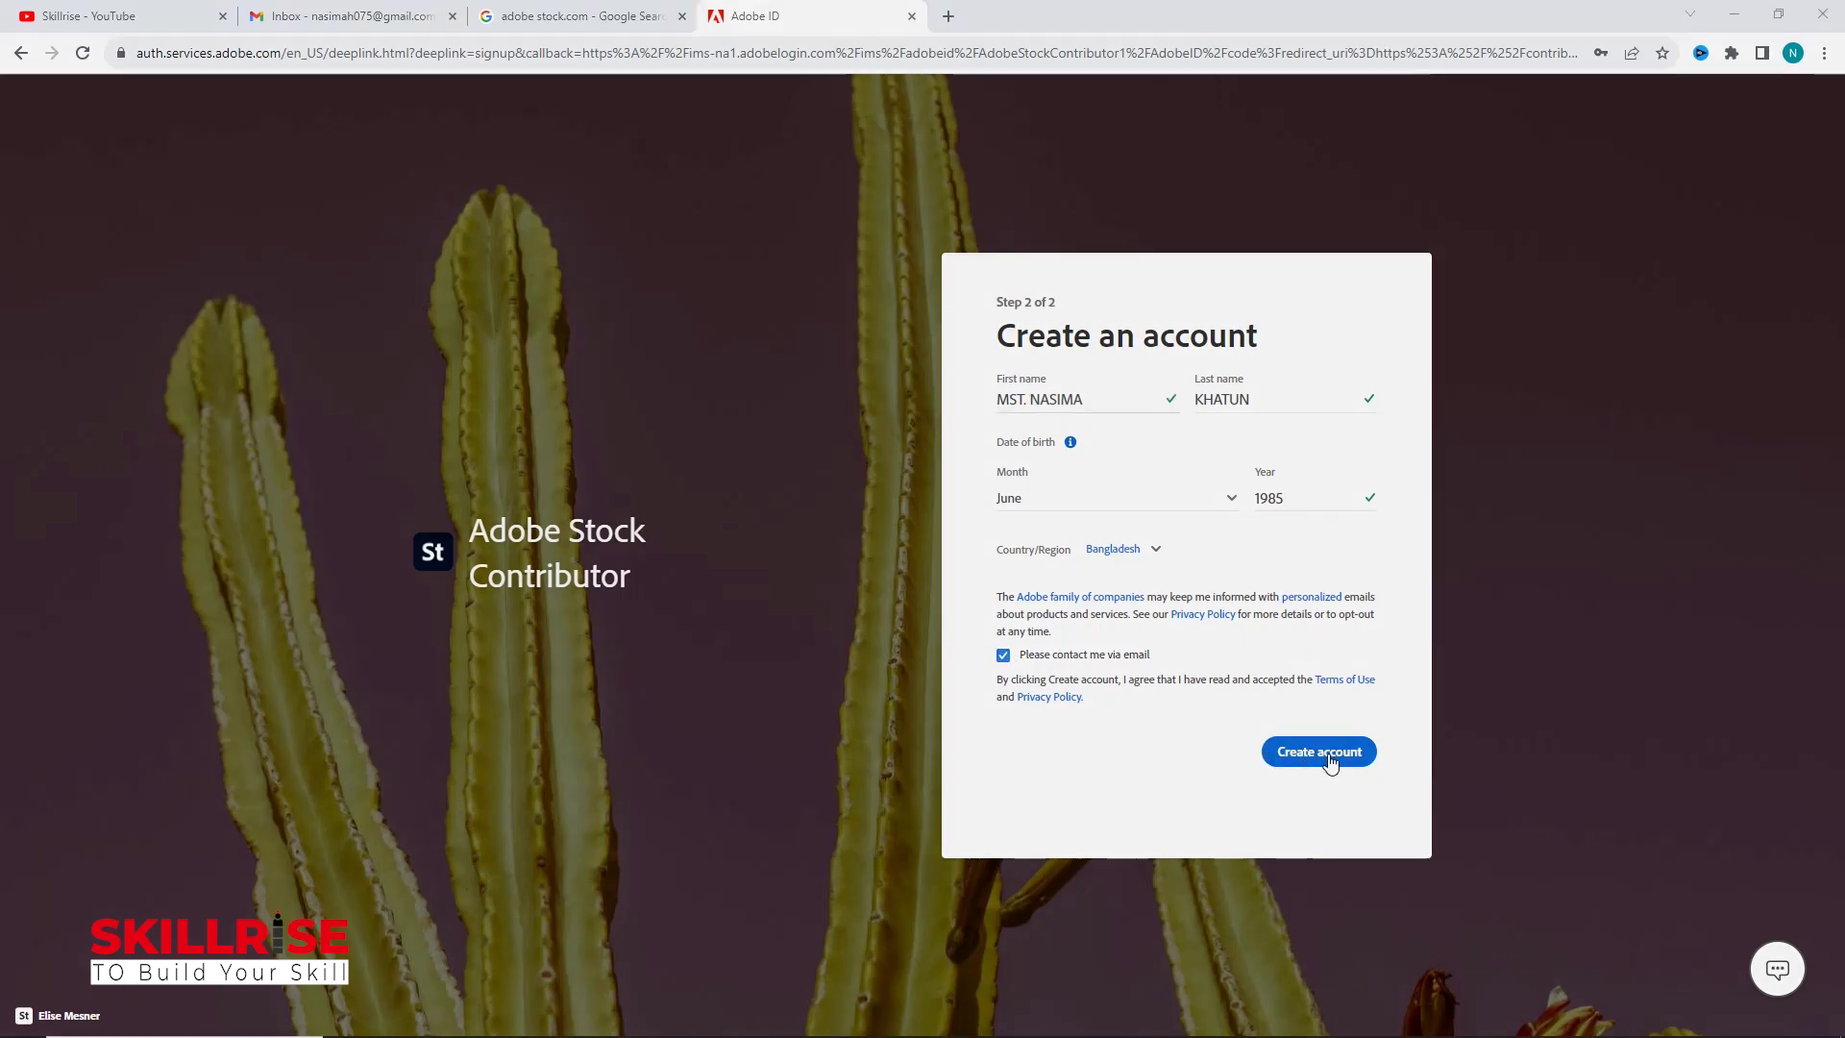
{"action": "left_click", "coordinate": [1319, 752]}
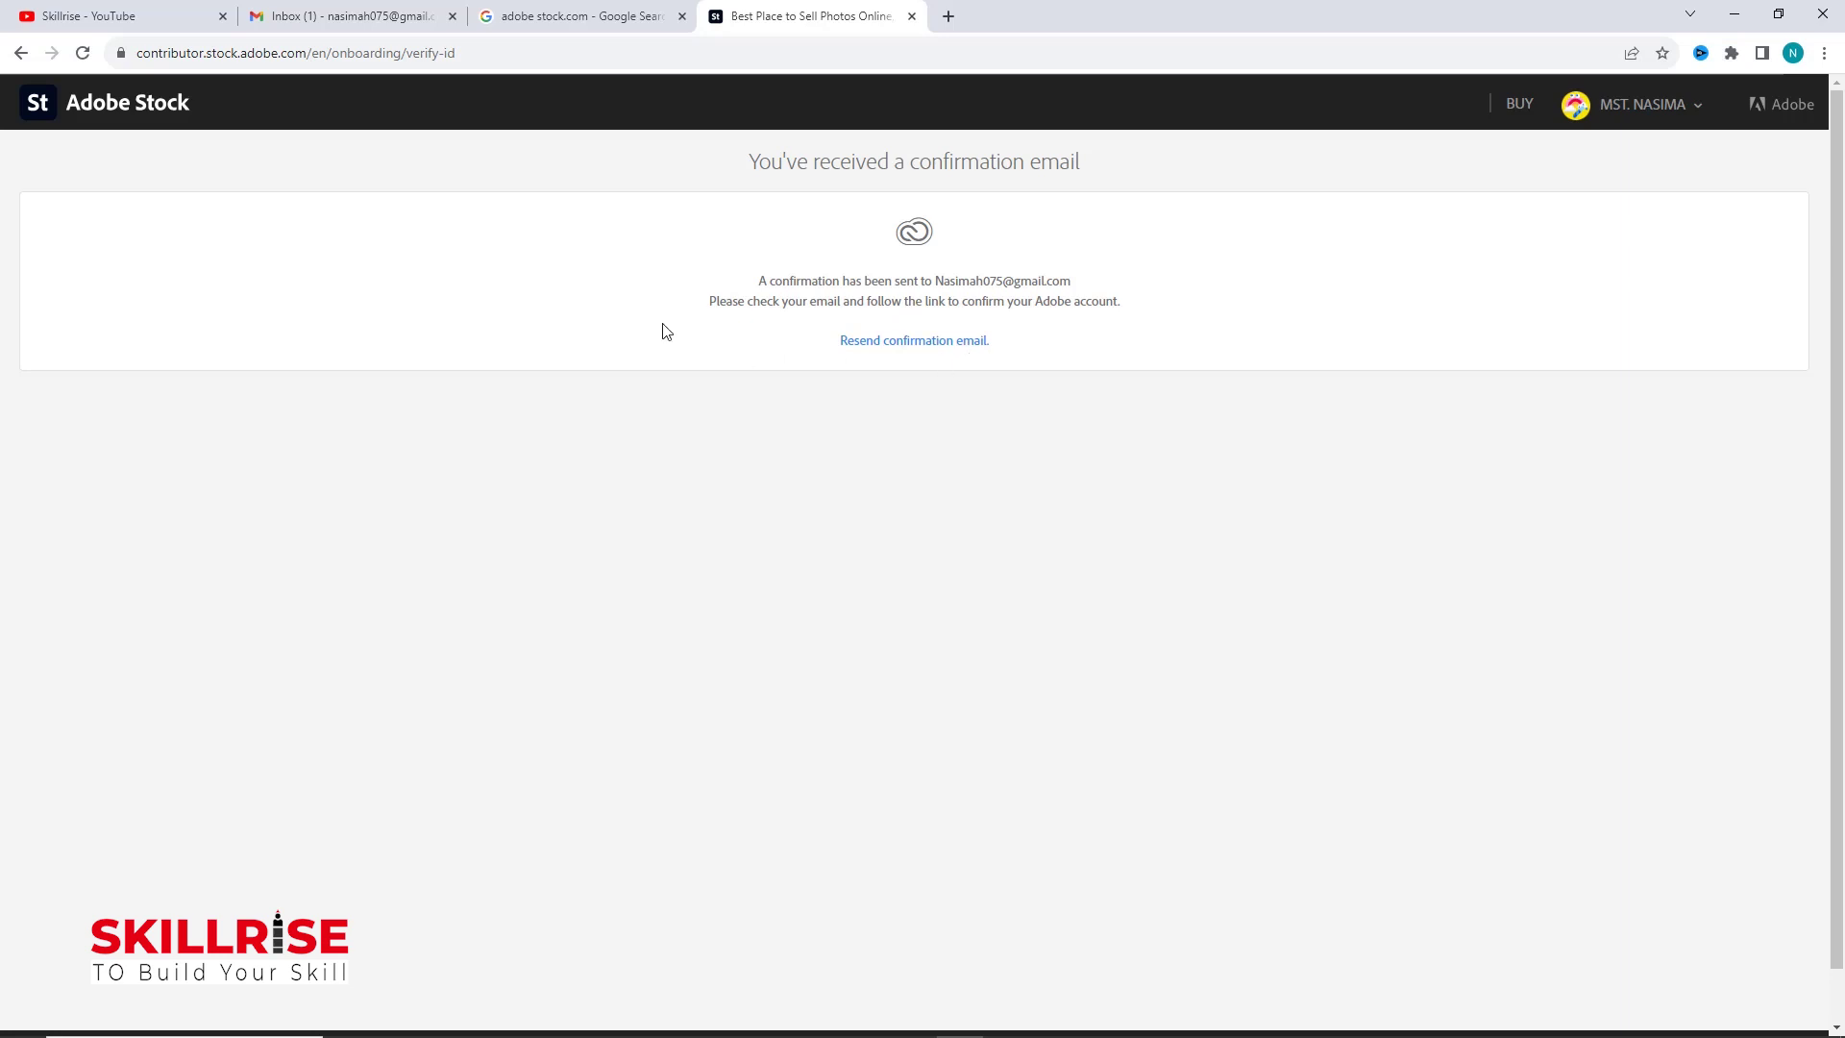
Step: Switch to the Gmail inbox to find the Adobe confirmation email
{"action": "left_click", "coordinate": [363, 26]}
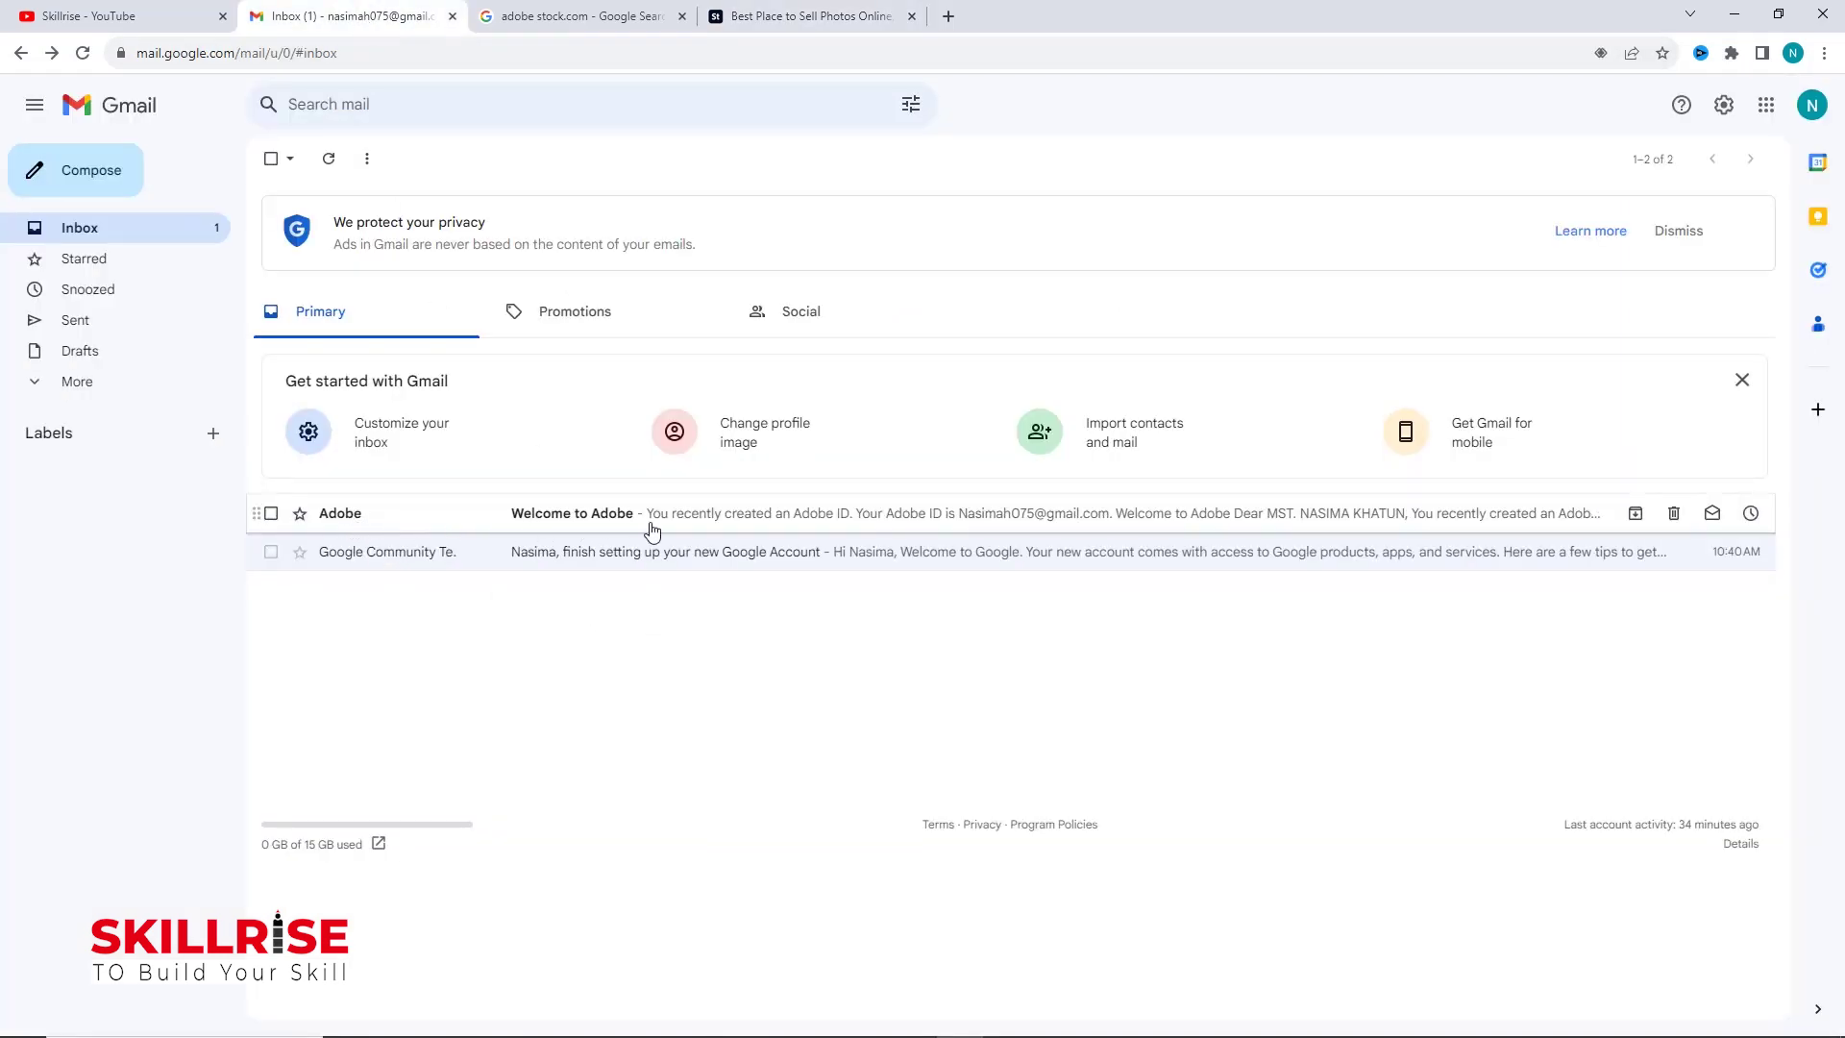
Step: Open the 'Welcome to Adobe' email and follow its email verification link
{"action": "left_click", "coordinate": [617, 527]}
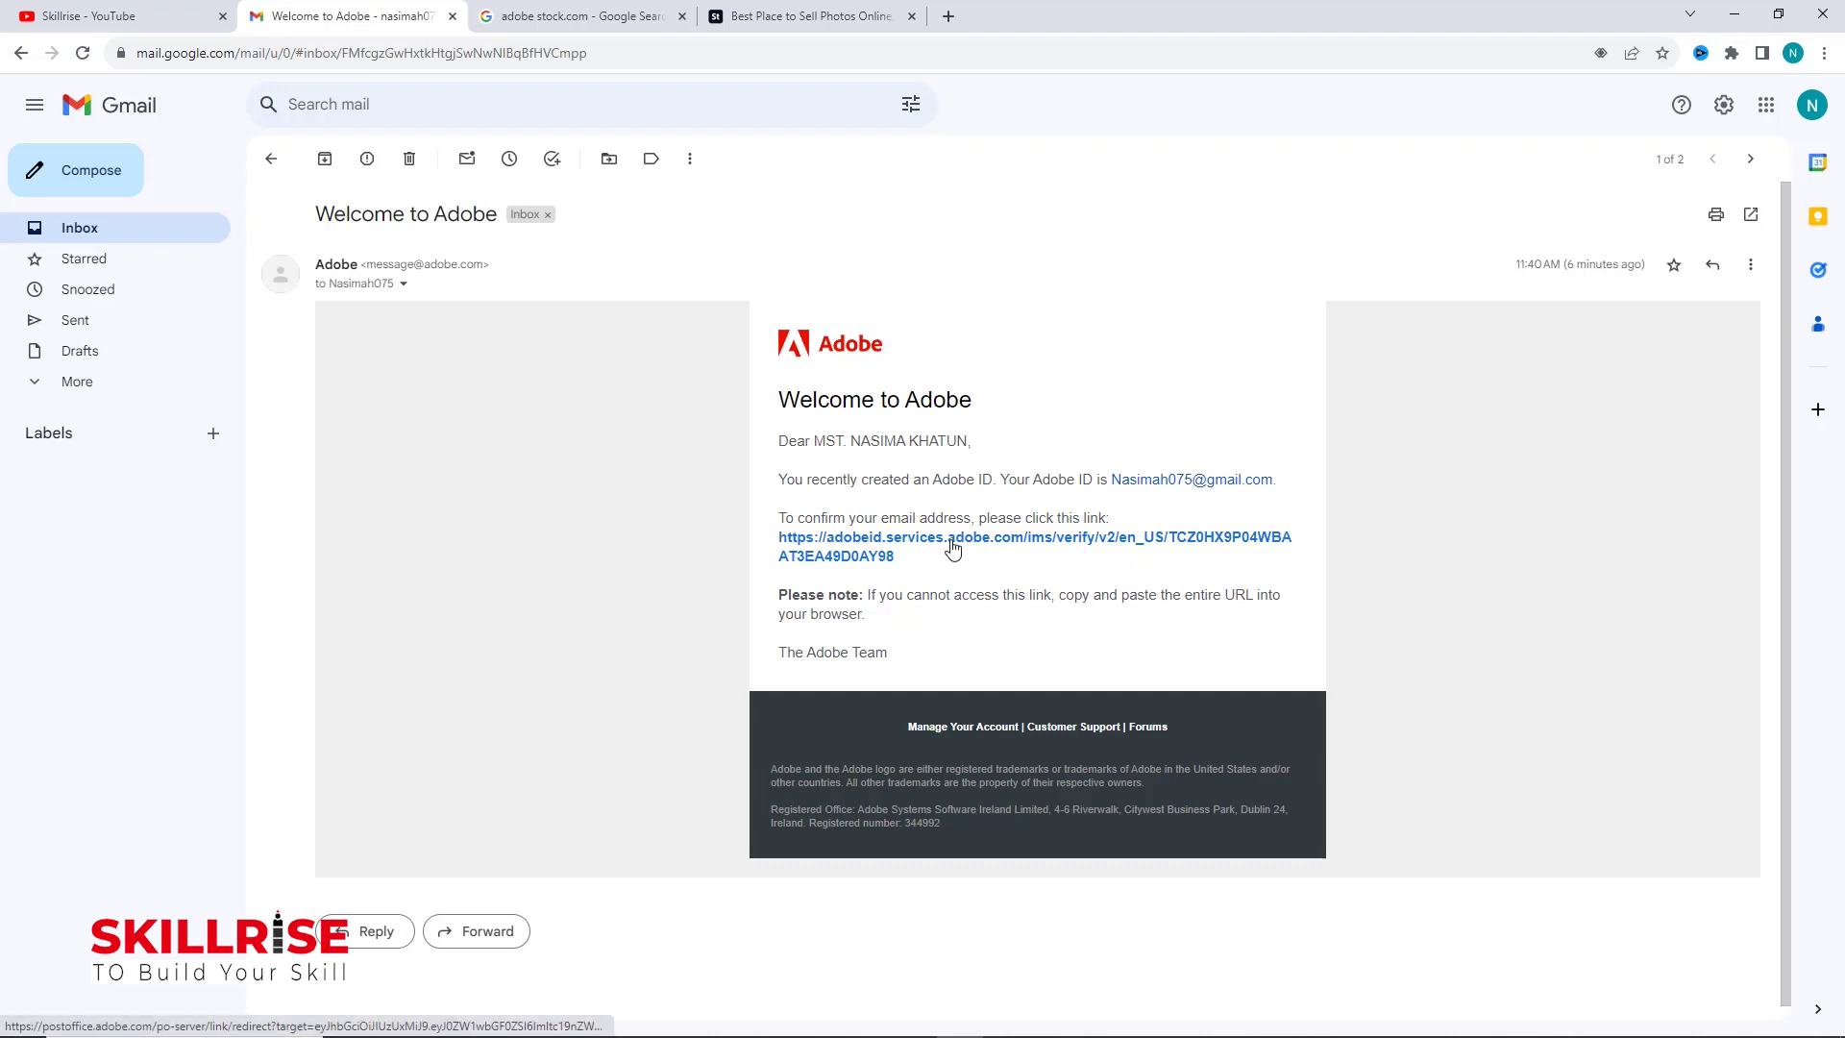
{"action": "left_click", "coordinate": [953, 549]}
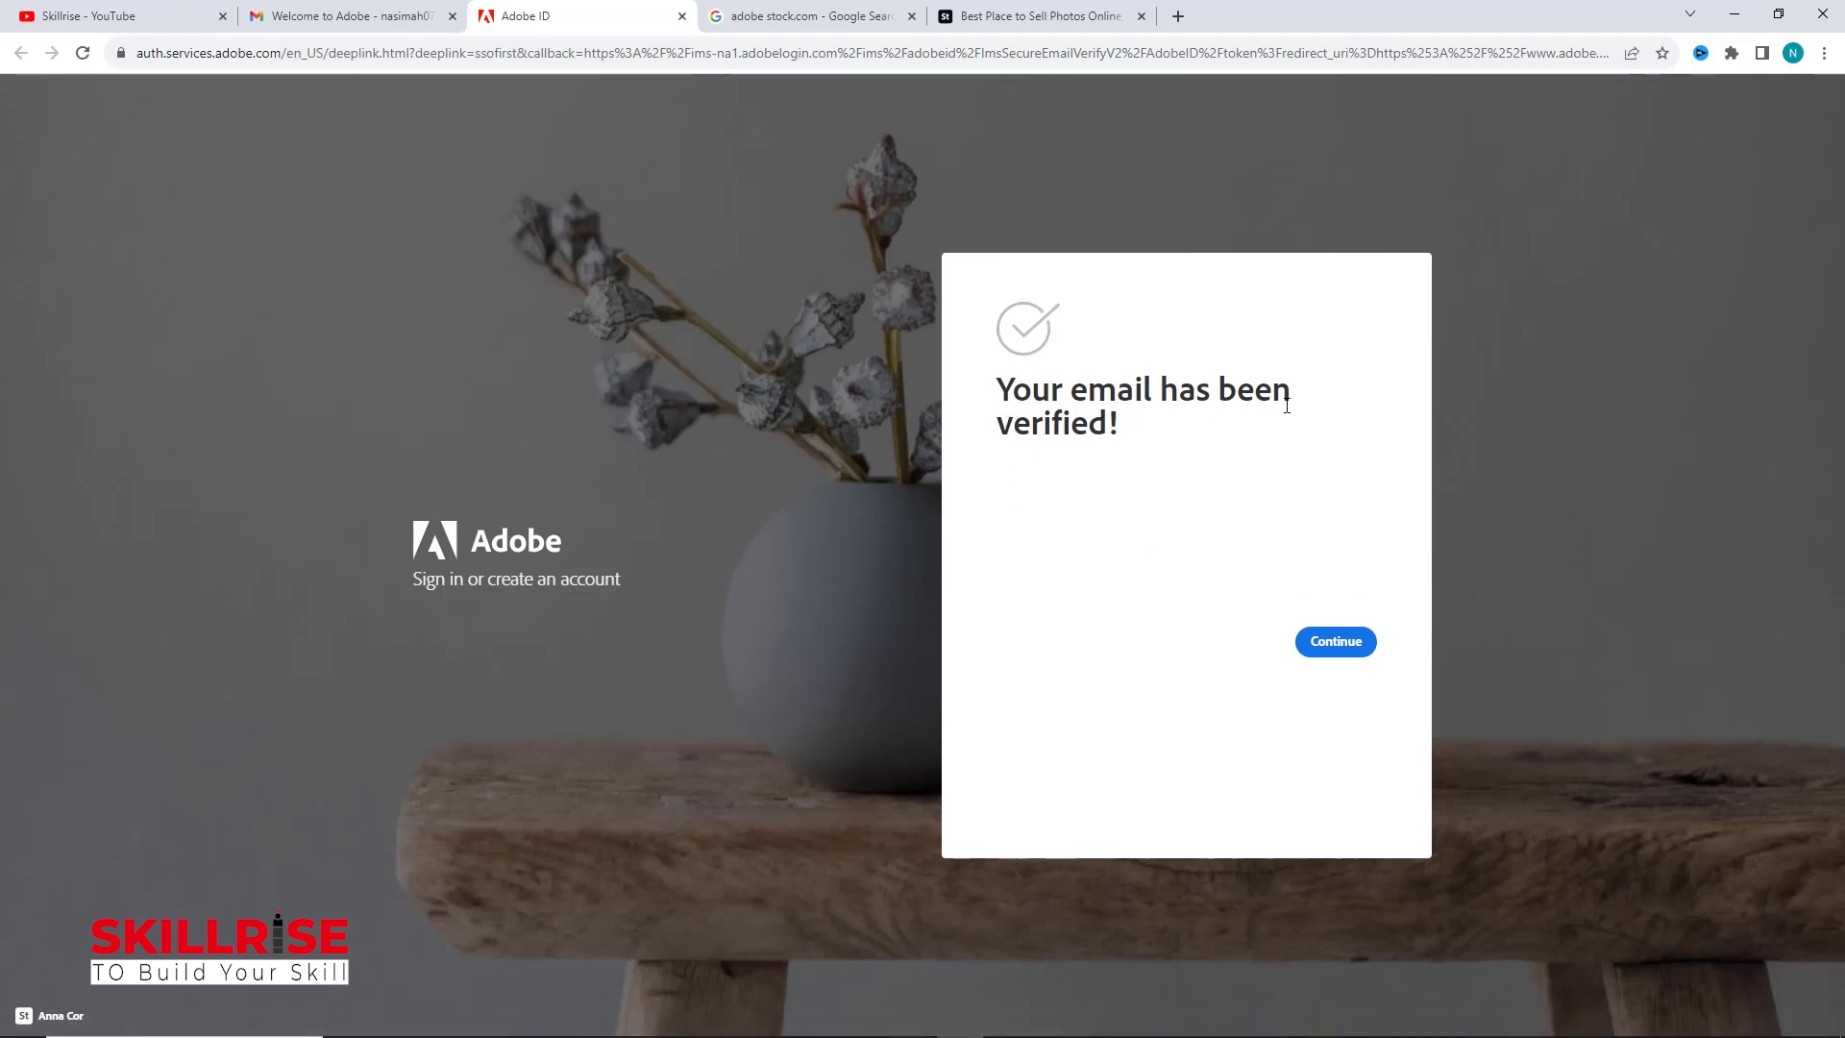
Step: Continue past the verified-email notice and accept the Updated Terms of Use
{"action": "left_click", "coordinate": [1334, 649]}
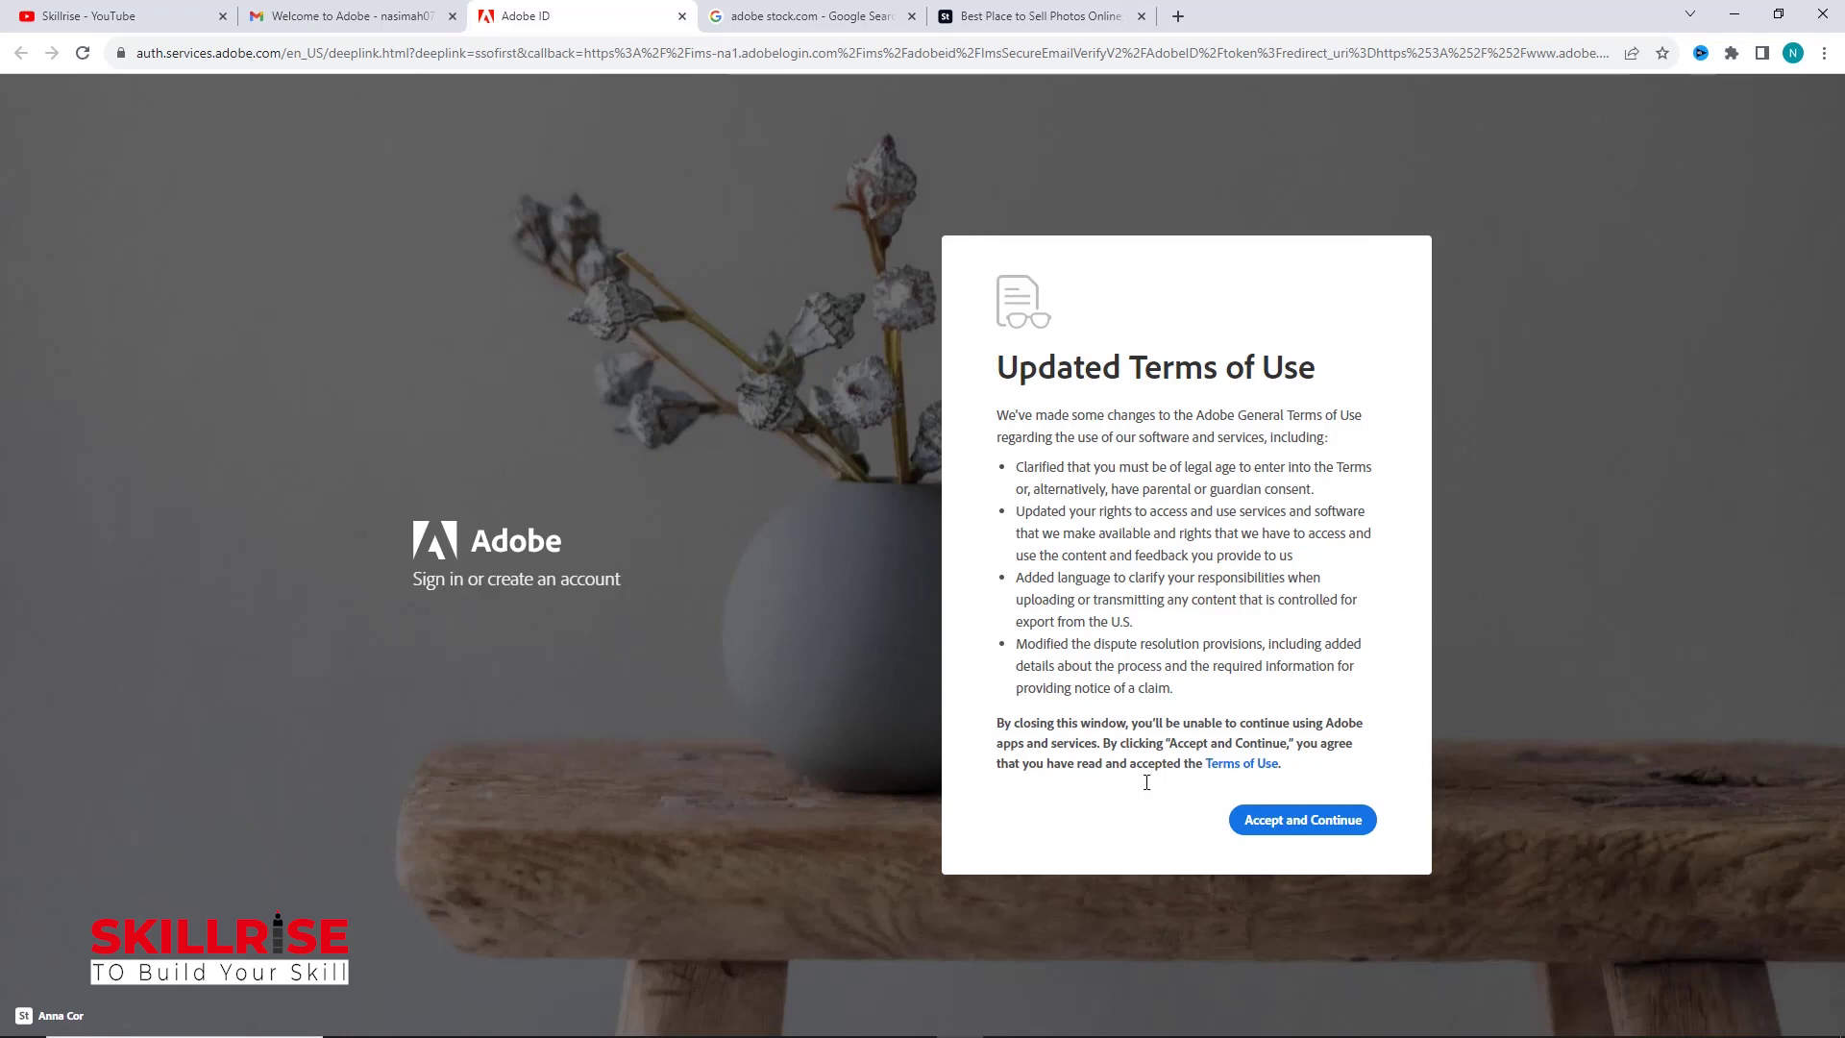
{"action": "left_click", "coordinate": [1308, 828]}
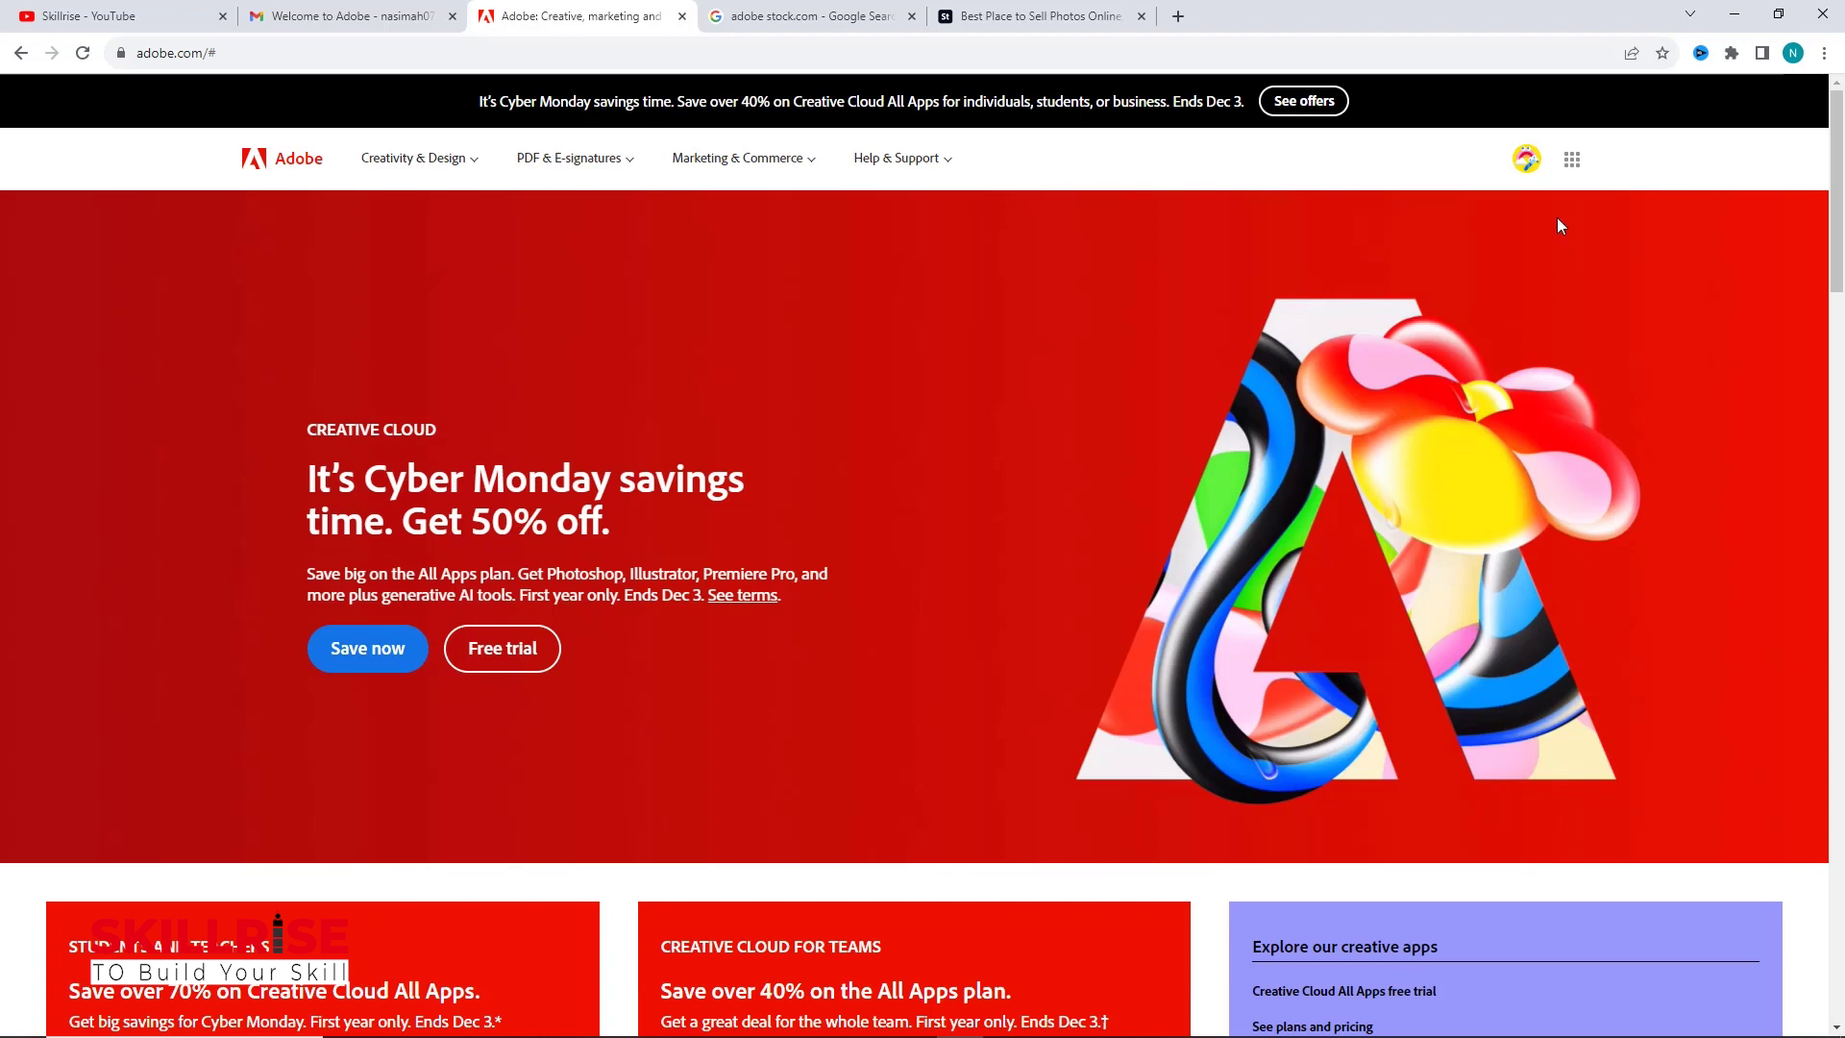
Step: View the Adobe Account overview from the avatar menu, then return to the Adobe Stock tab
{"action": "left_click", "coordinate": [1529, 162]}
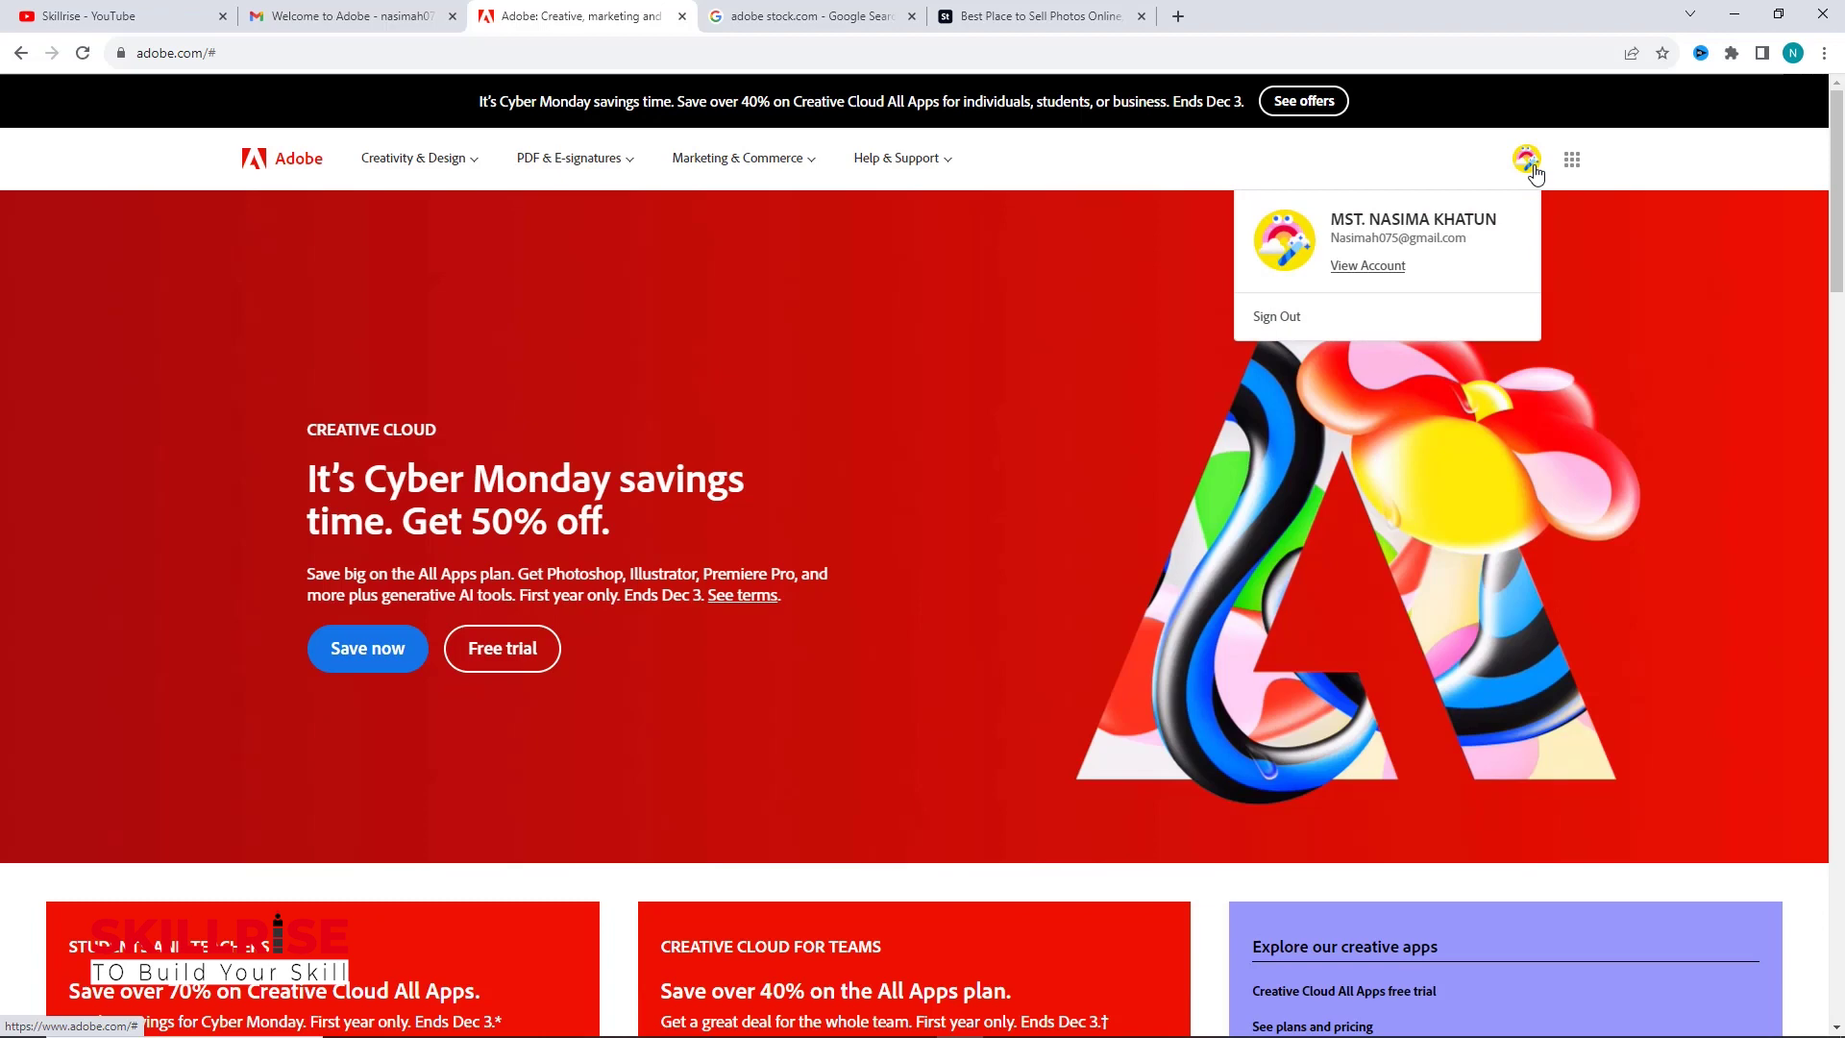
{"action": "left_click", "coordinate": [1395, 277]}
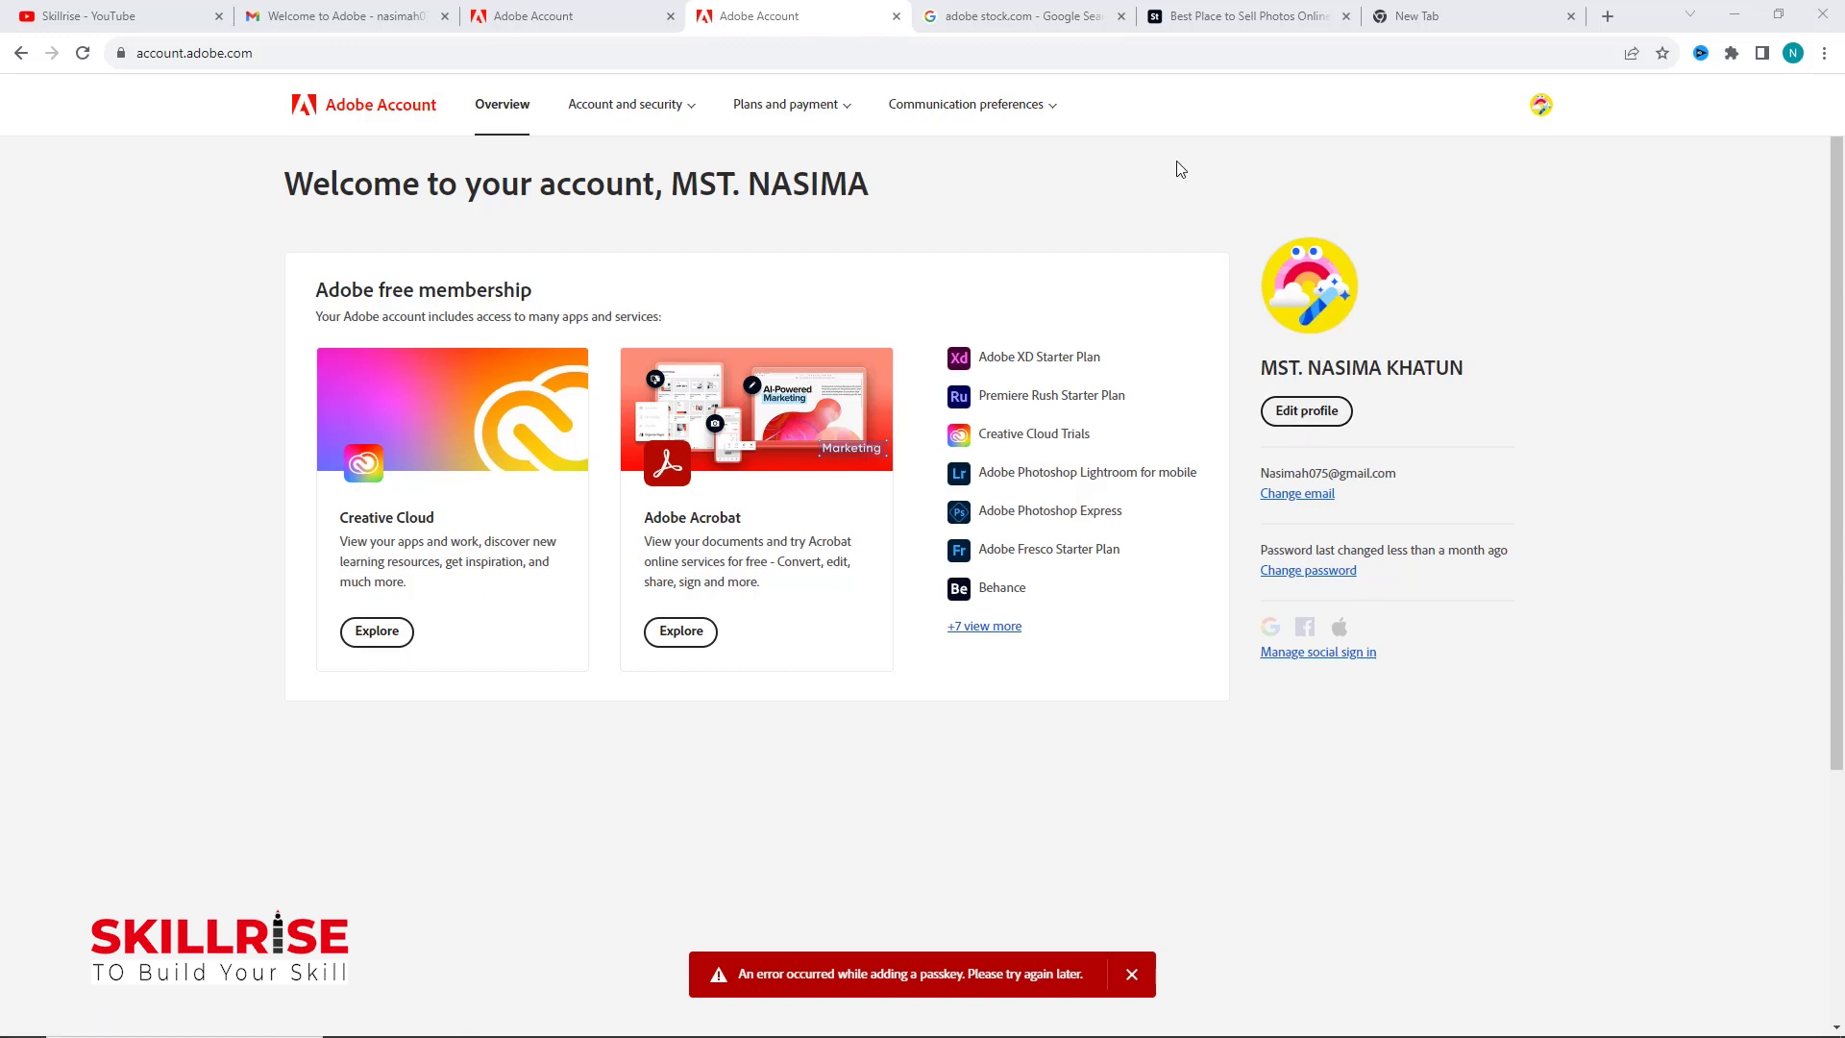
{"action": "left_click", "coordinate": [1227, 21]}
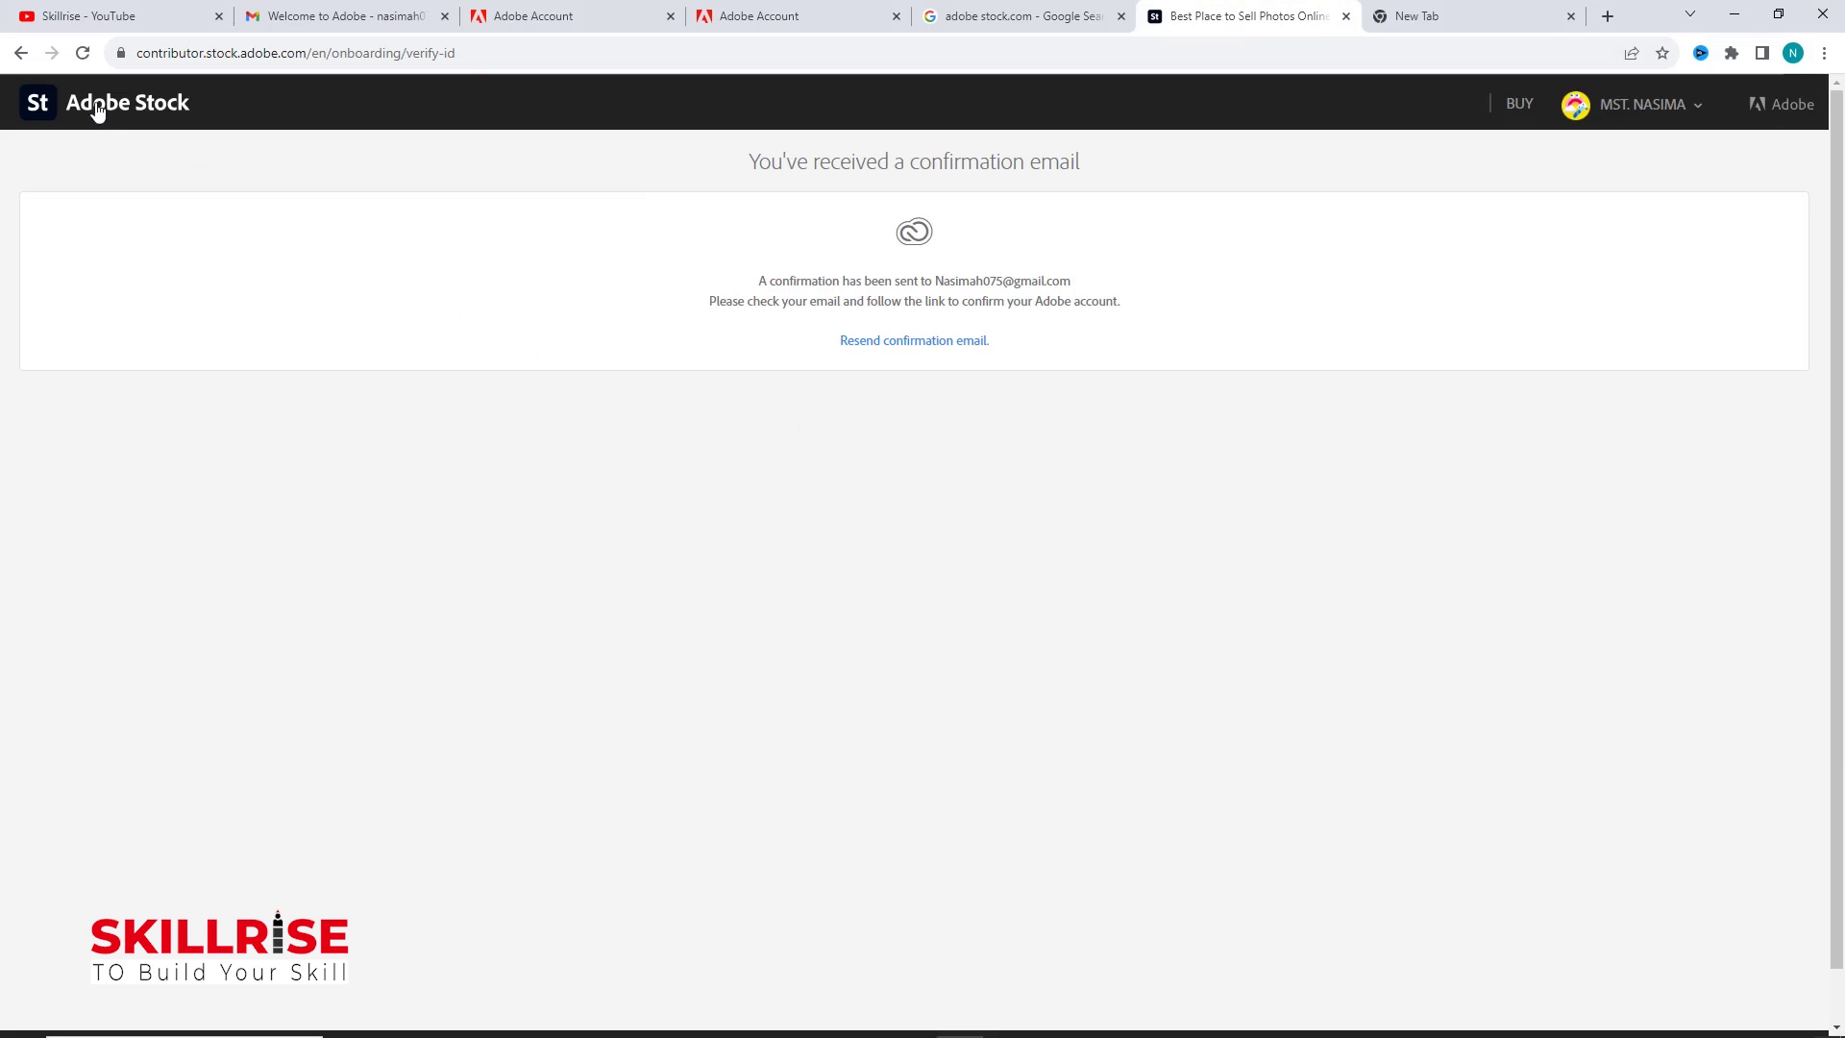
Step: Reload the Stock page to reach the welcome page and choose Upload my first asset
{"action": "left_click", "coordinate": [83, 54]}
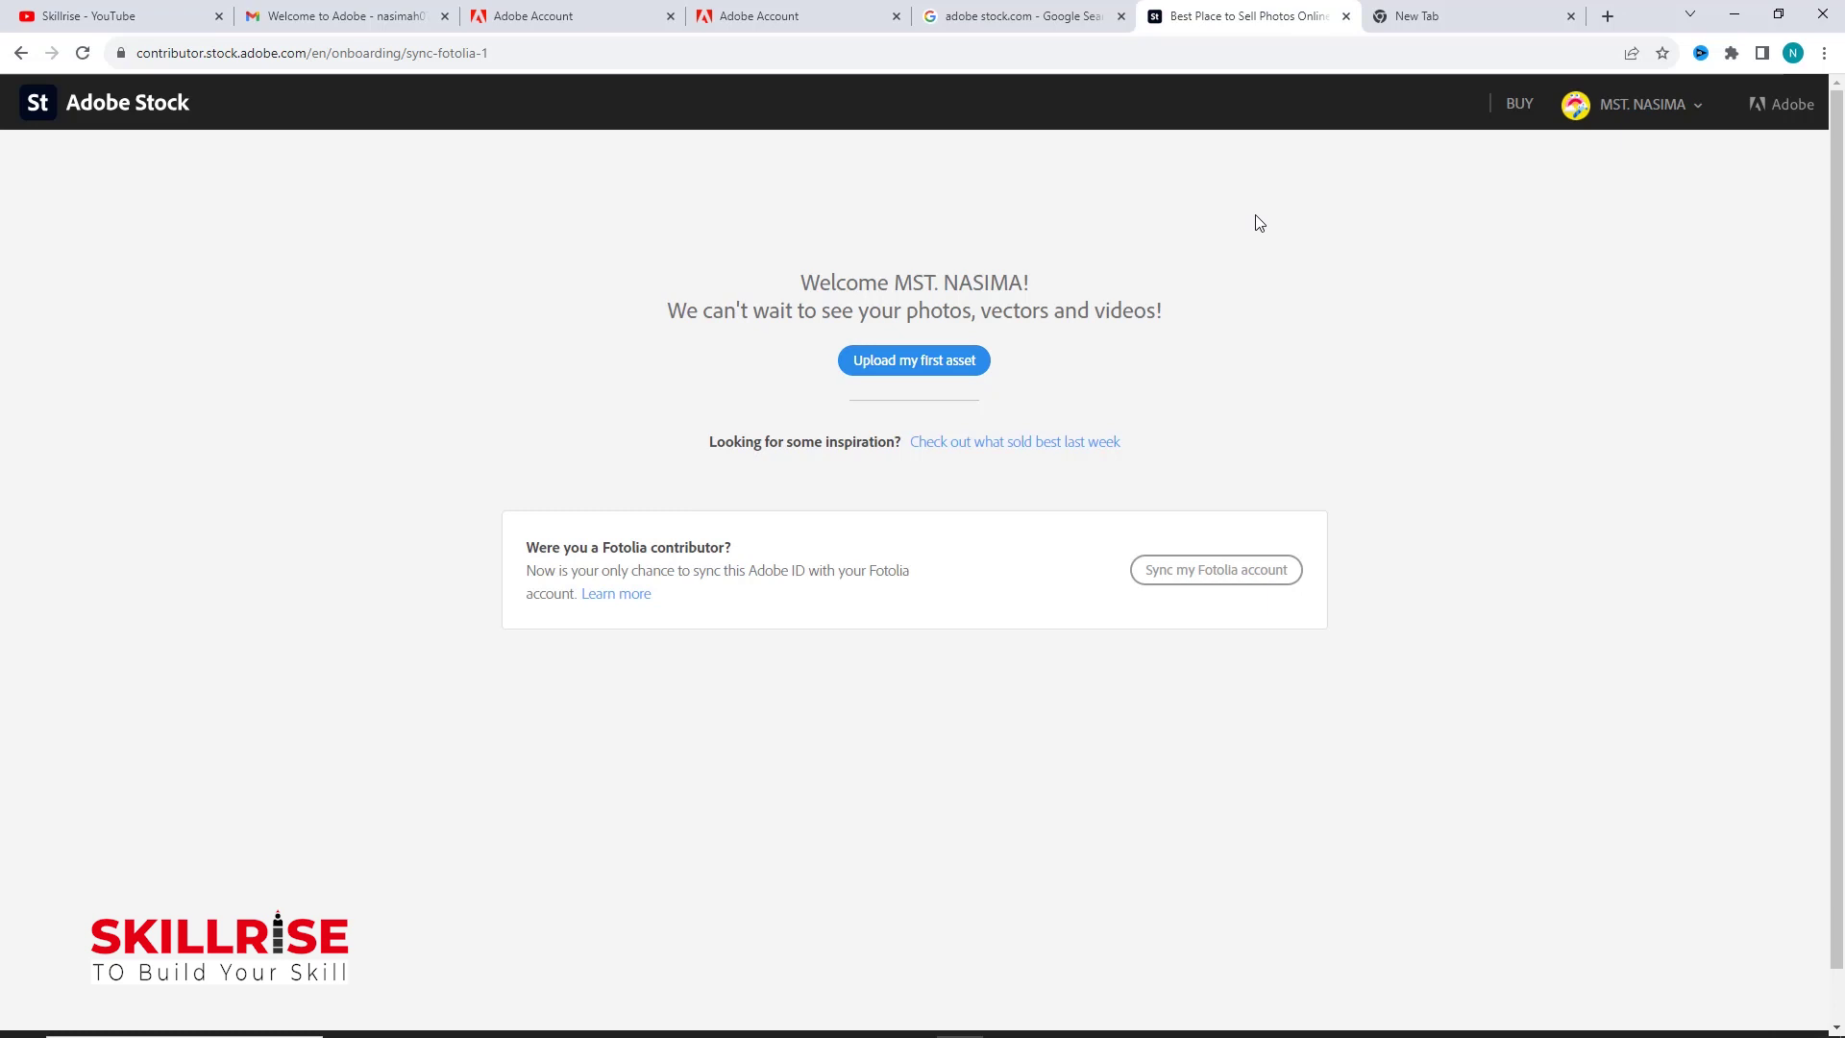
{"action": "left_click", "coordinate": [933, 374]}
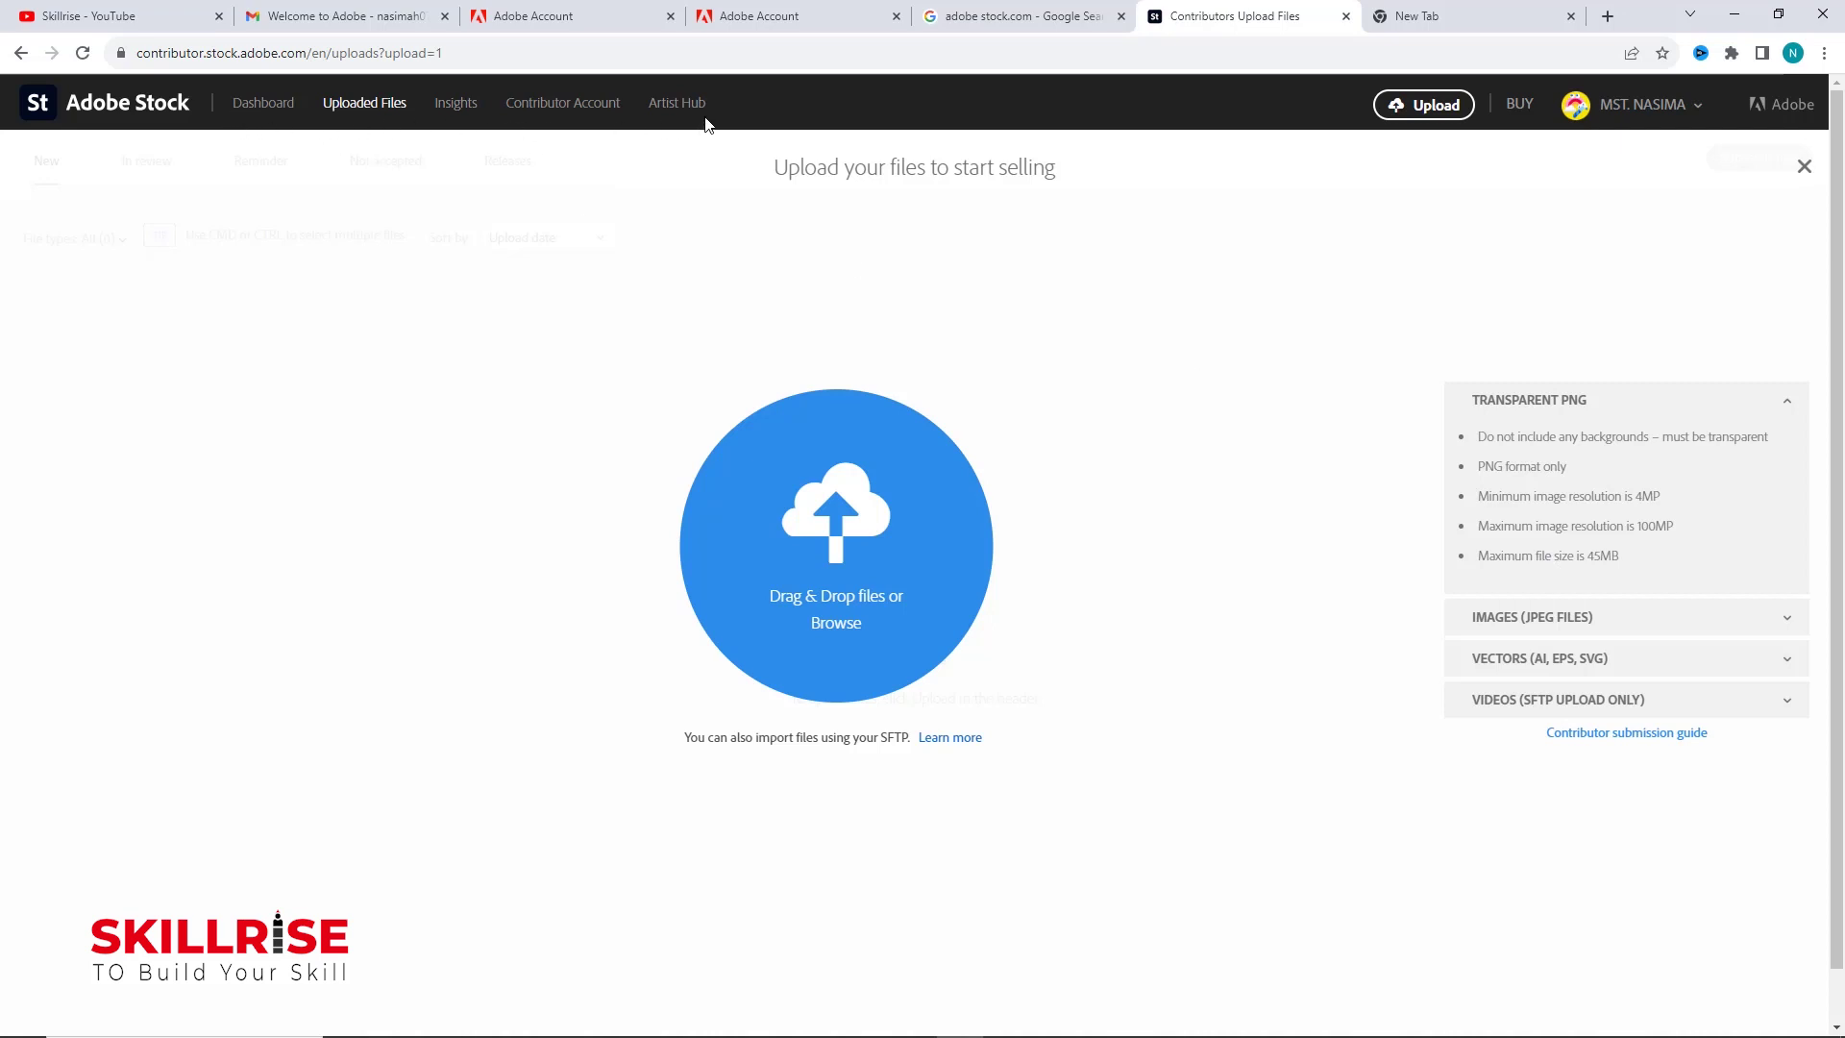
Step: In account settings, replace the old display name with 'nvector' and save the changes
{"action": "left_click", "coordinate": [562, 117]}
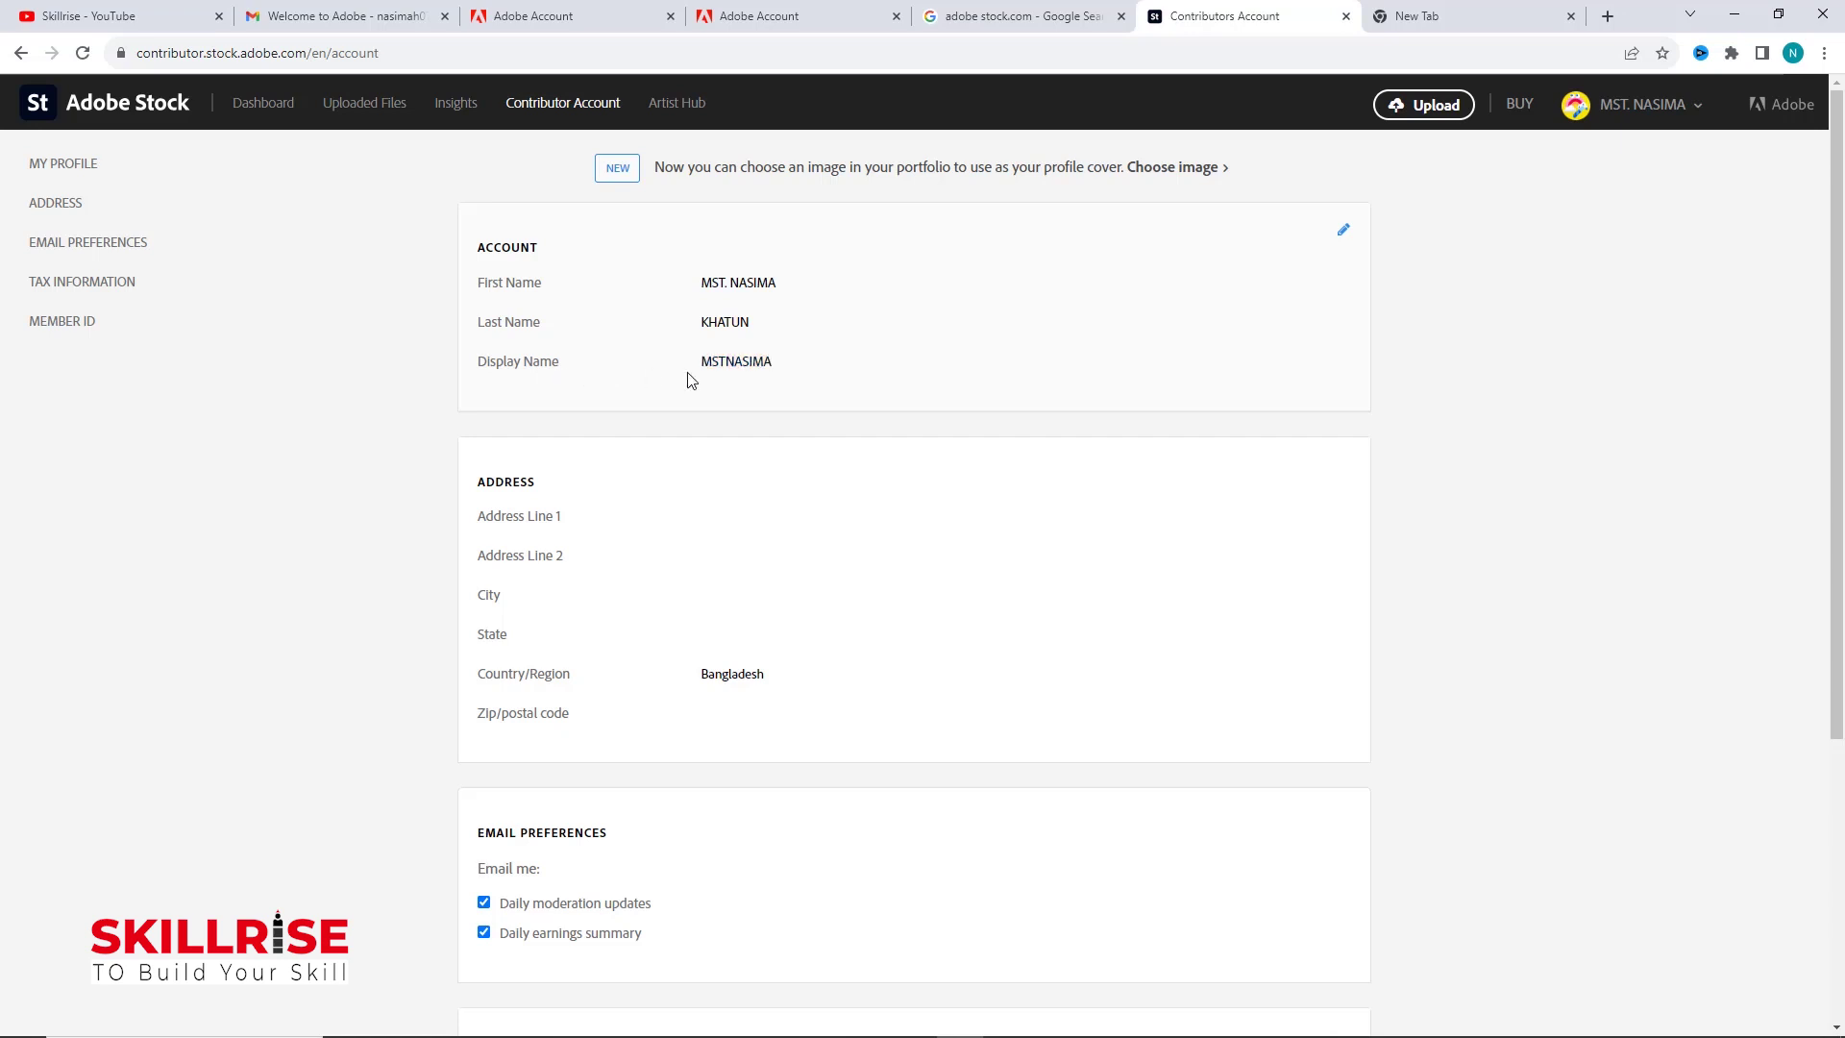
{"action": "left_click", "coordinate": [788, 362]}
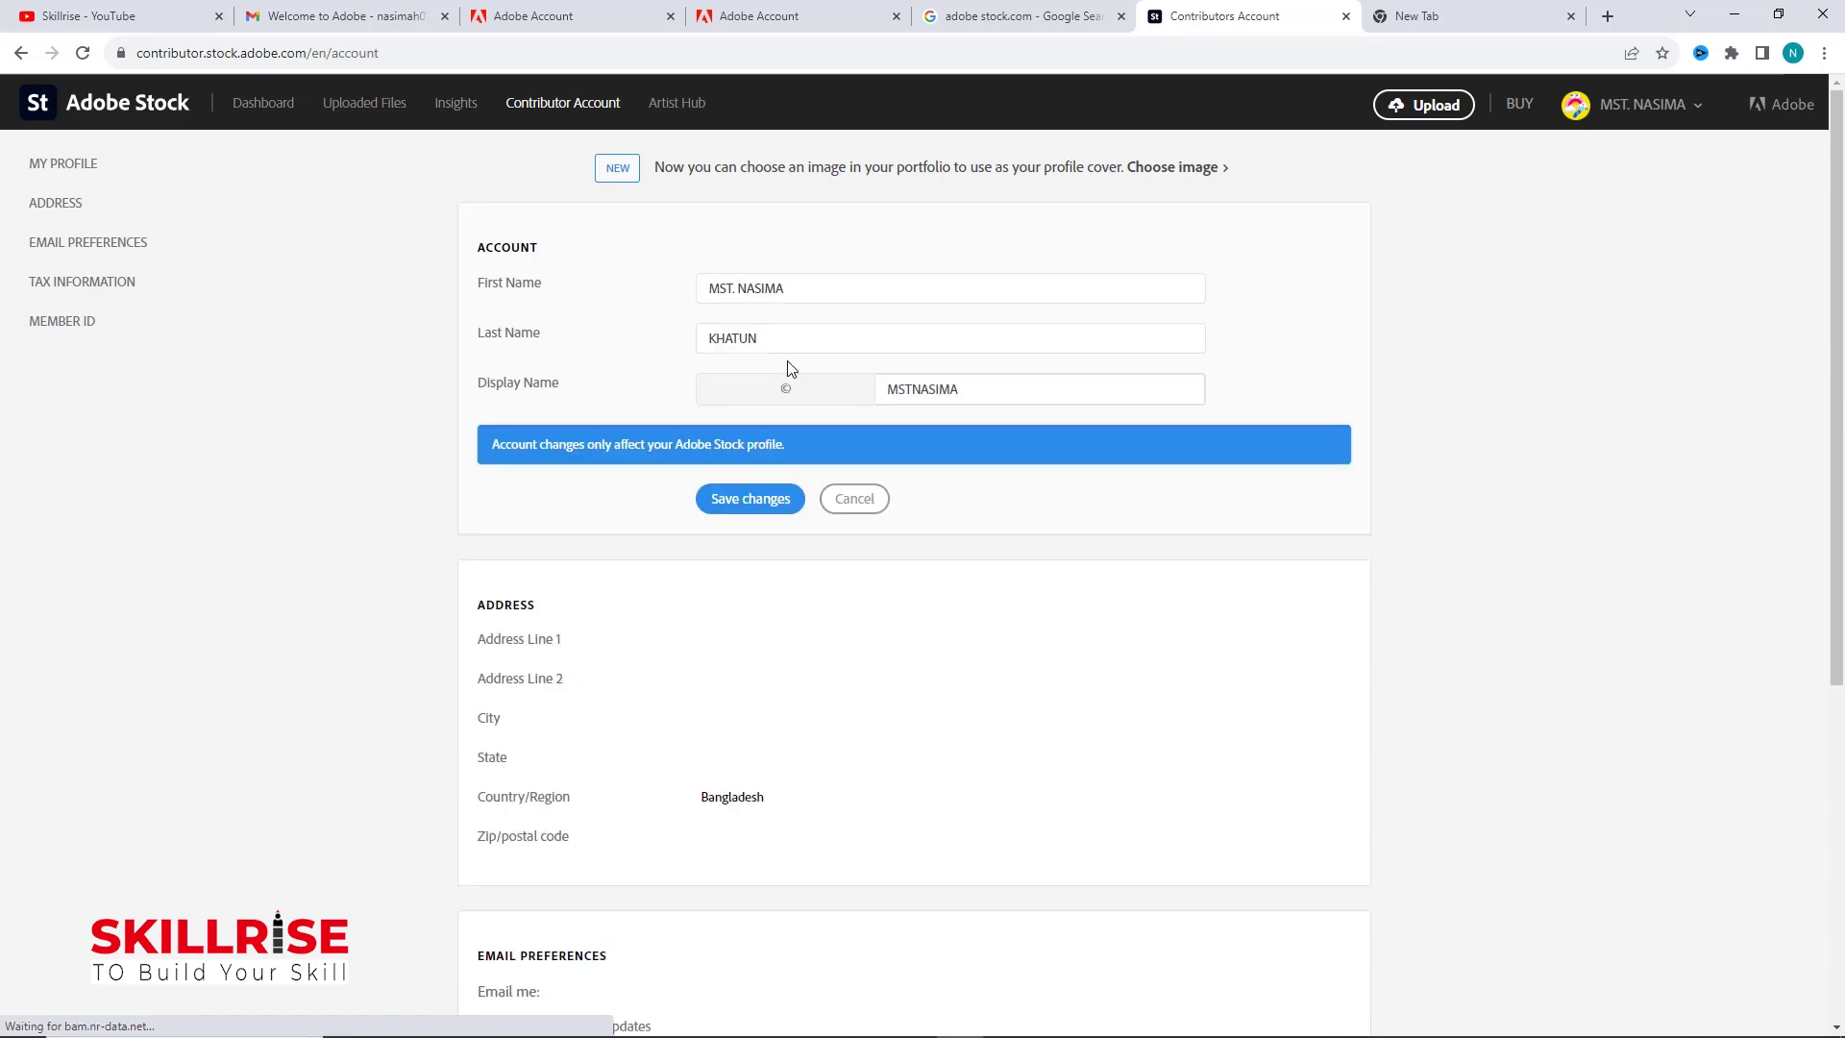
{"action": "left_click_drag", "start_coordinate": [1190, 390], "coordinate": [876, 391]}
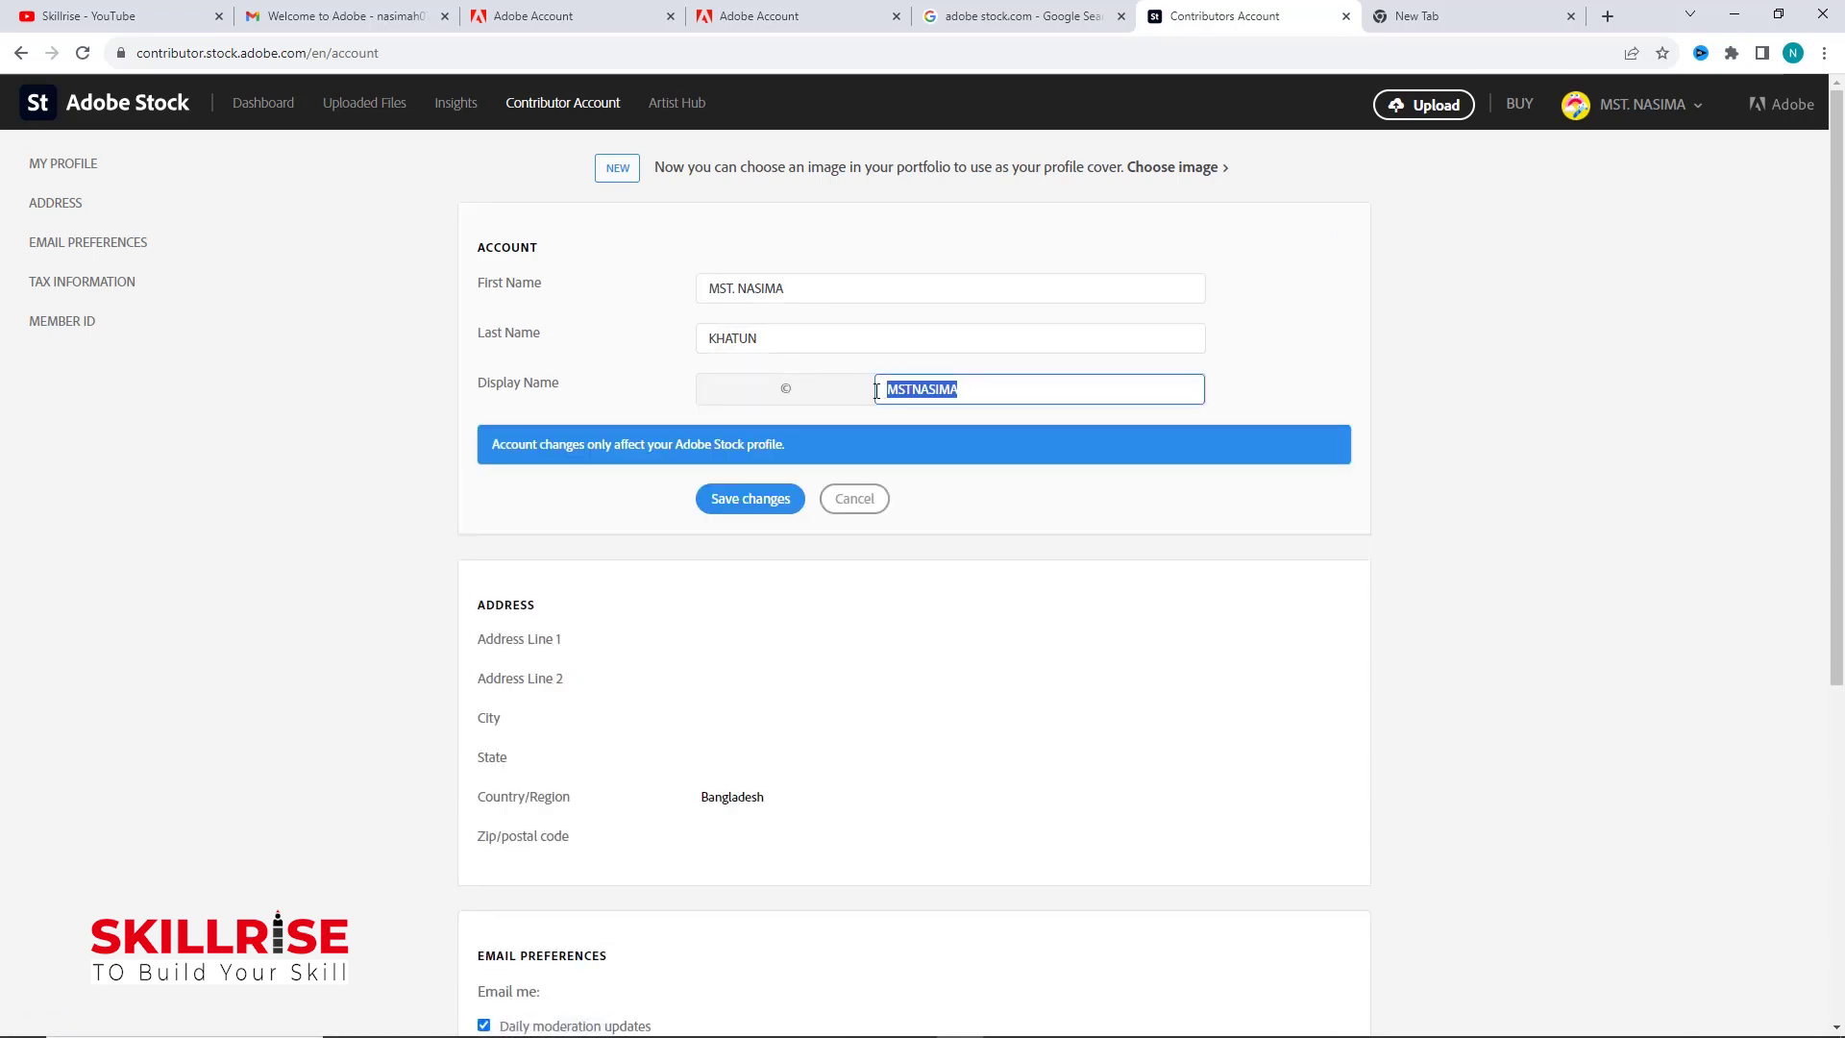
{"action": "key", "text": "BackSpace"}
{"action": "type", "text": "nvector"}
{"action": "left_click", "coordinate": [772, 508]}
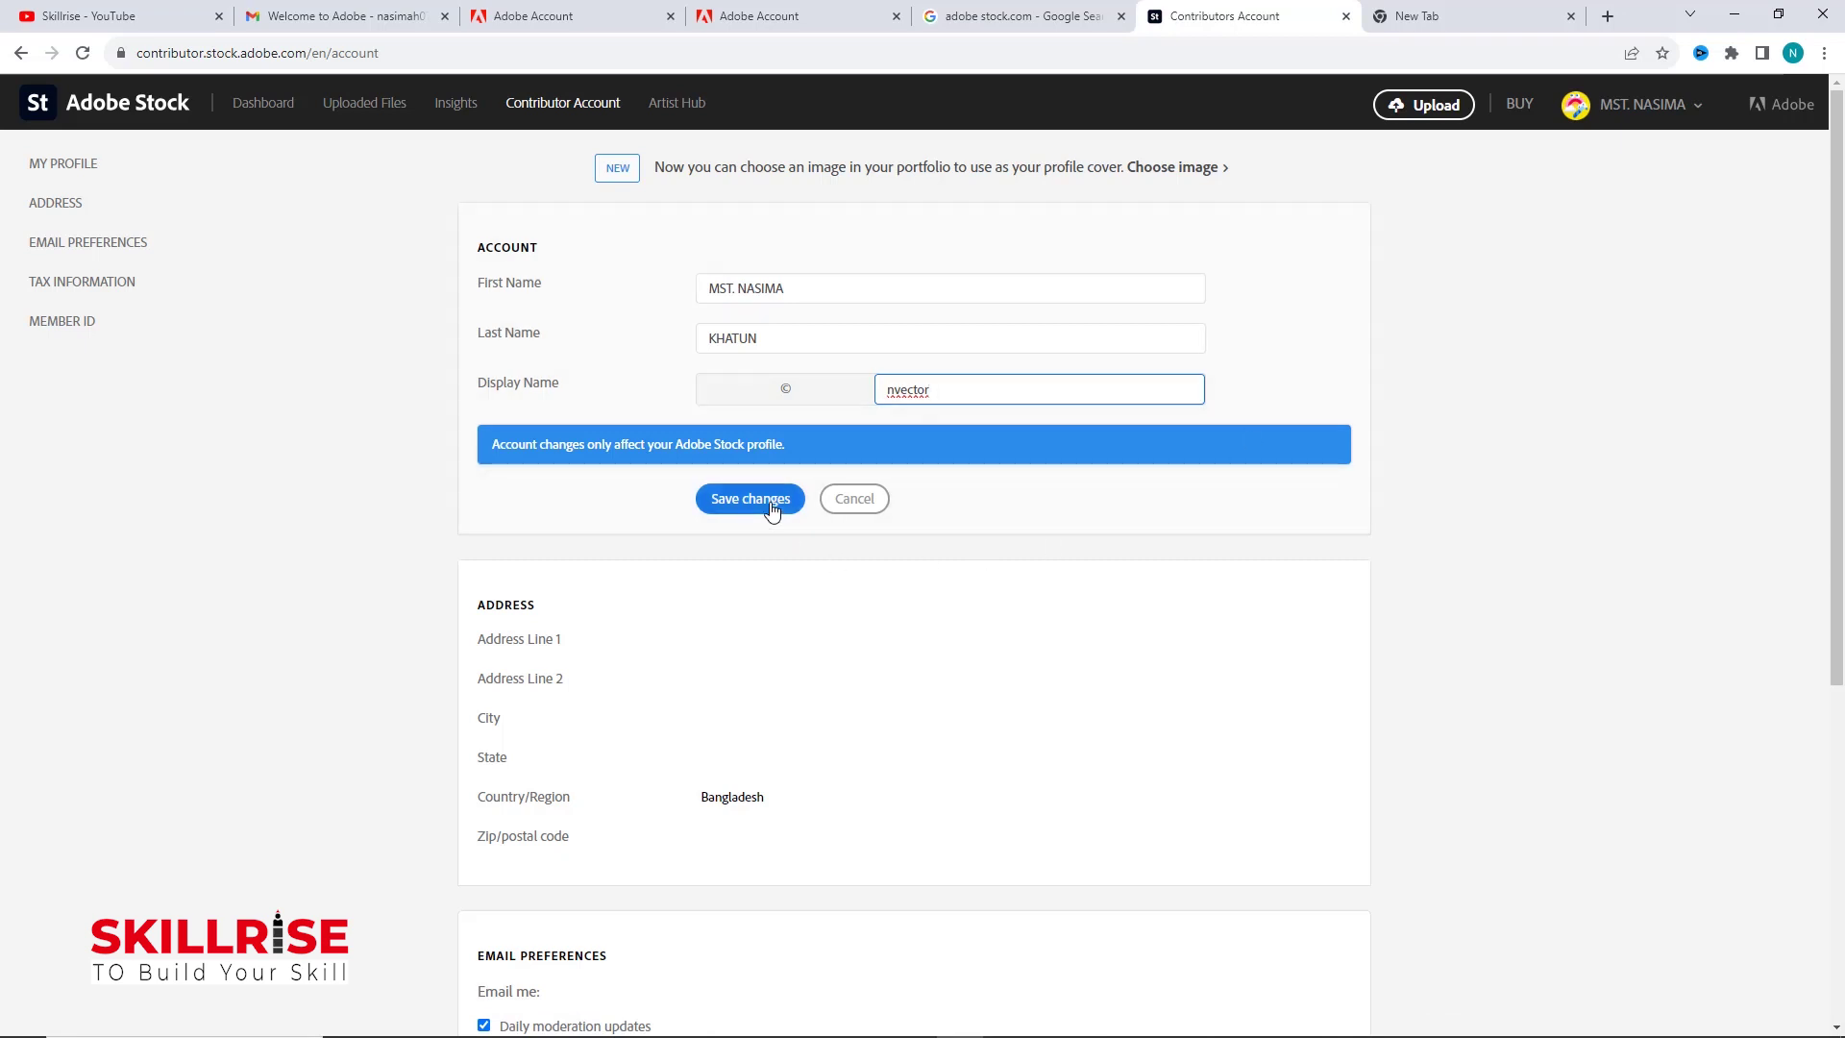
{"action": "left_click", "coordinate": [772, 507]}
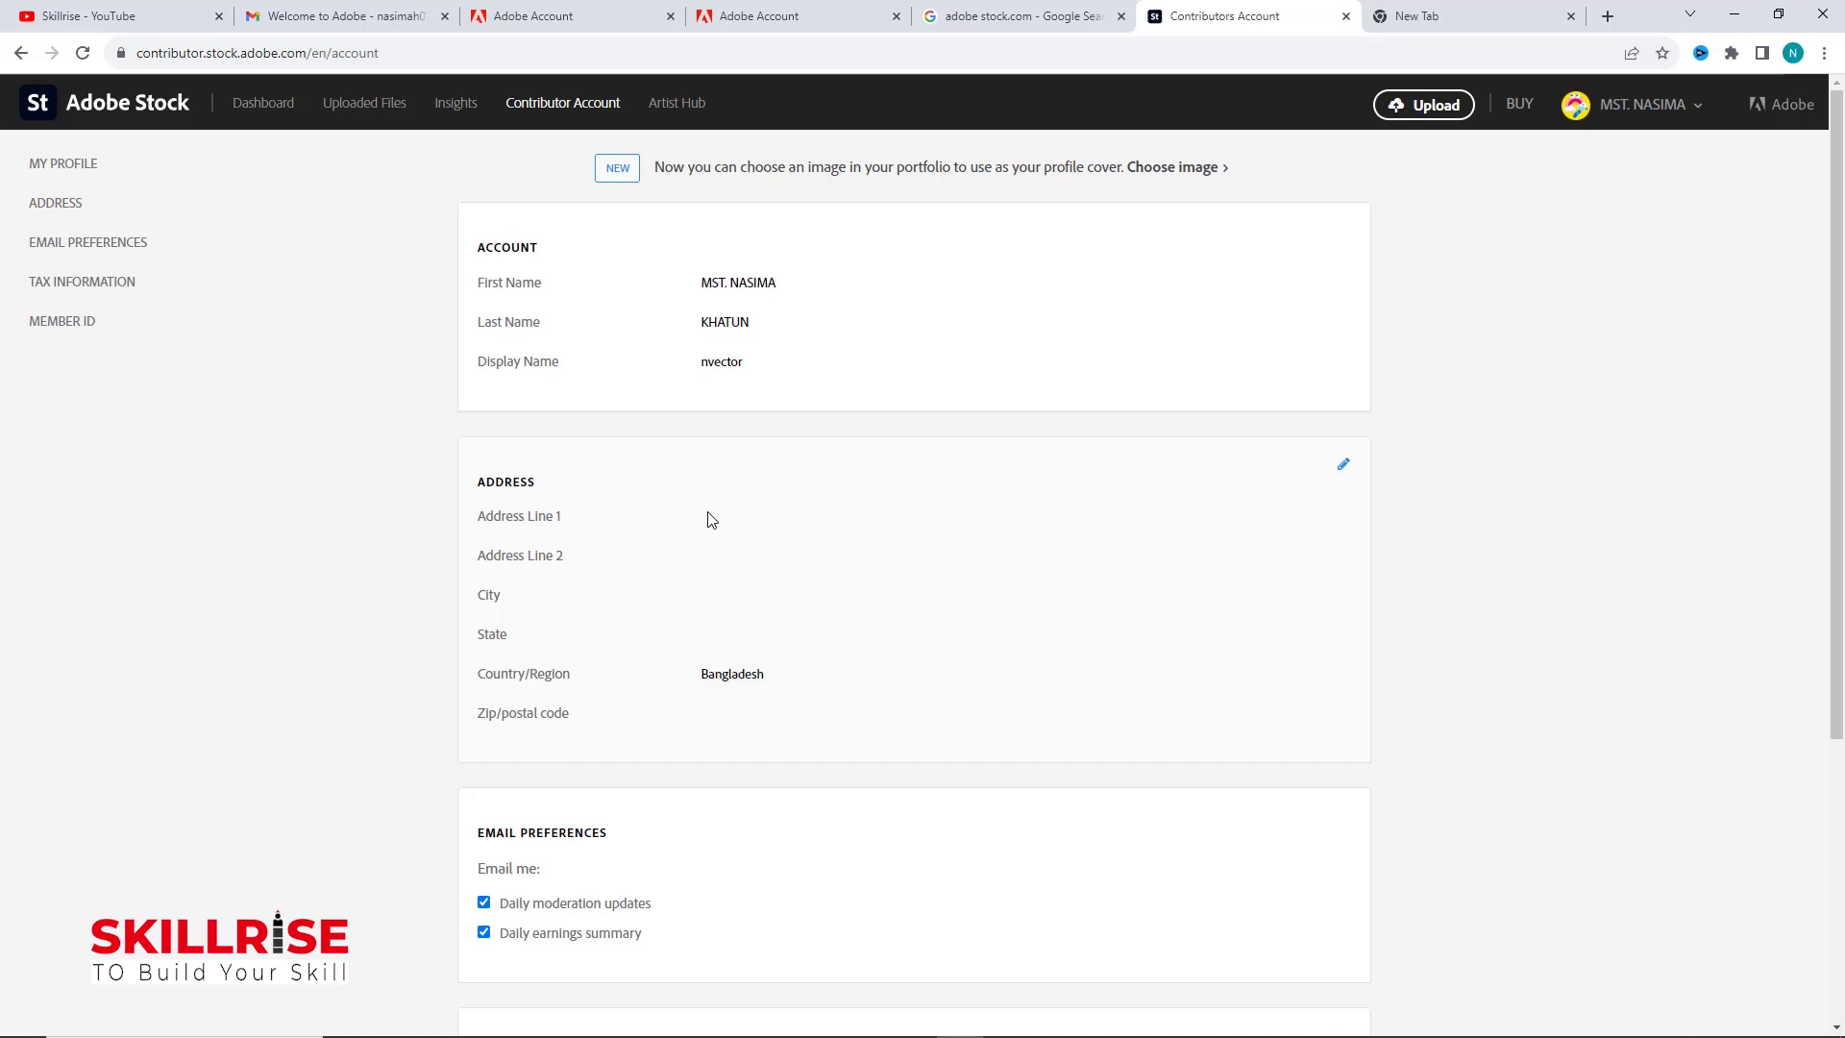
Step: Fill in the street address, city and zip/postal code fields, then save the address details
{"action": "left_click", "coordinate": [1344, 468]}
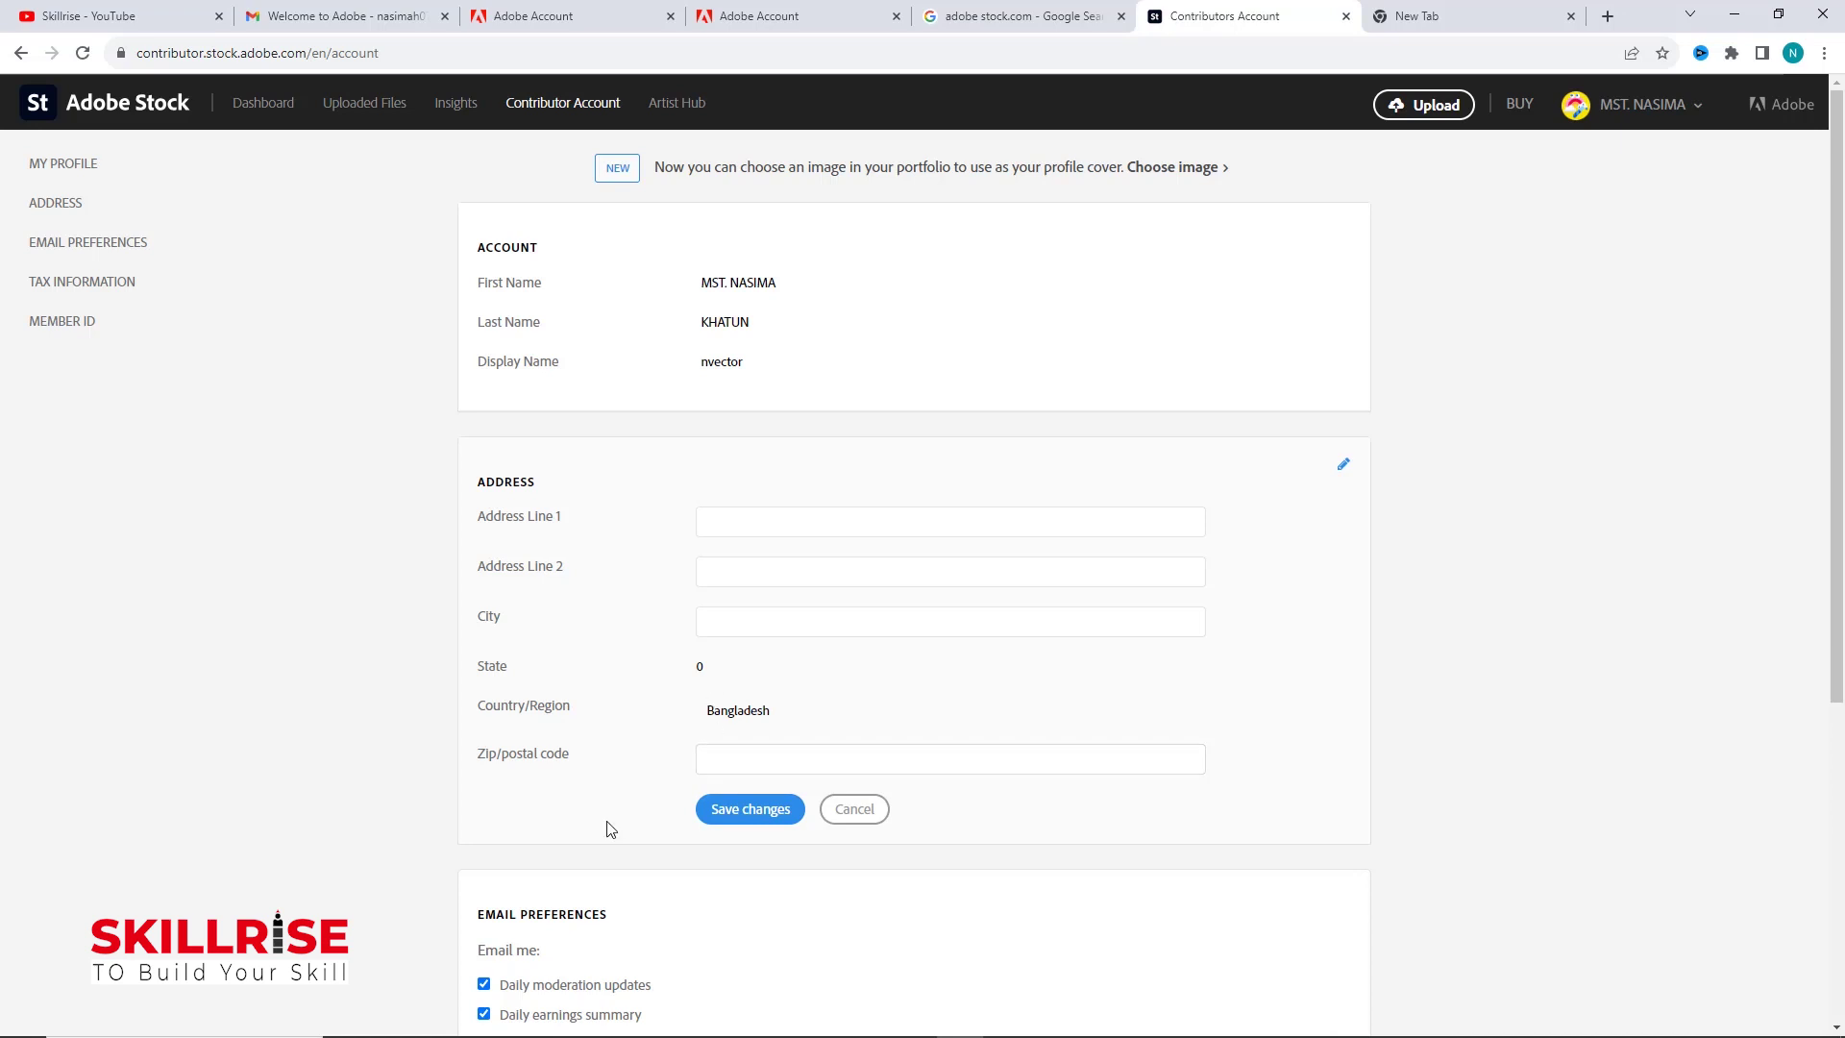
{"action": "left_click", "coordinate": [952, 522]}
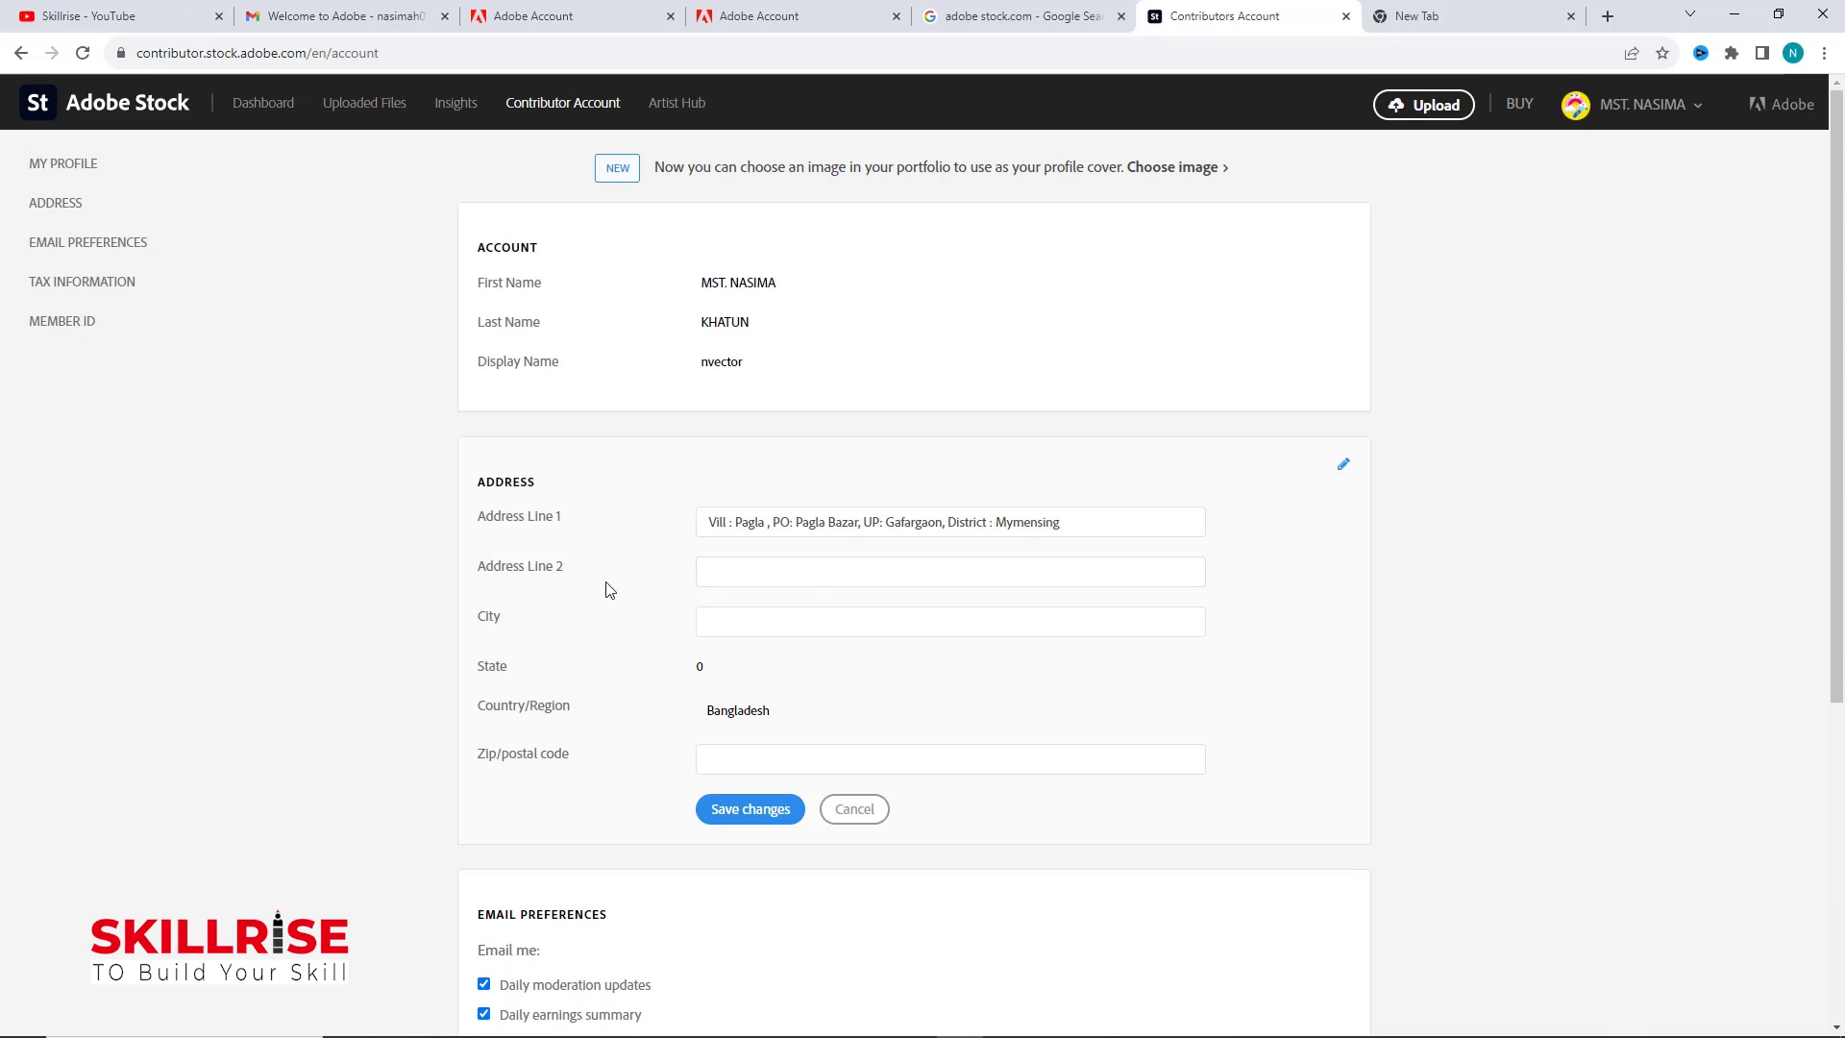
{"action": "left_click", "coordinate": [756, 625]}
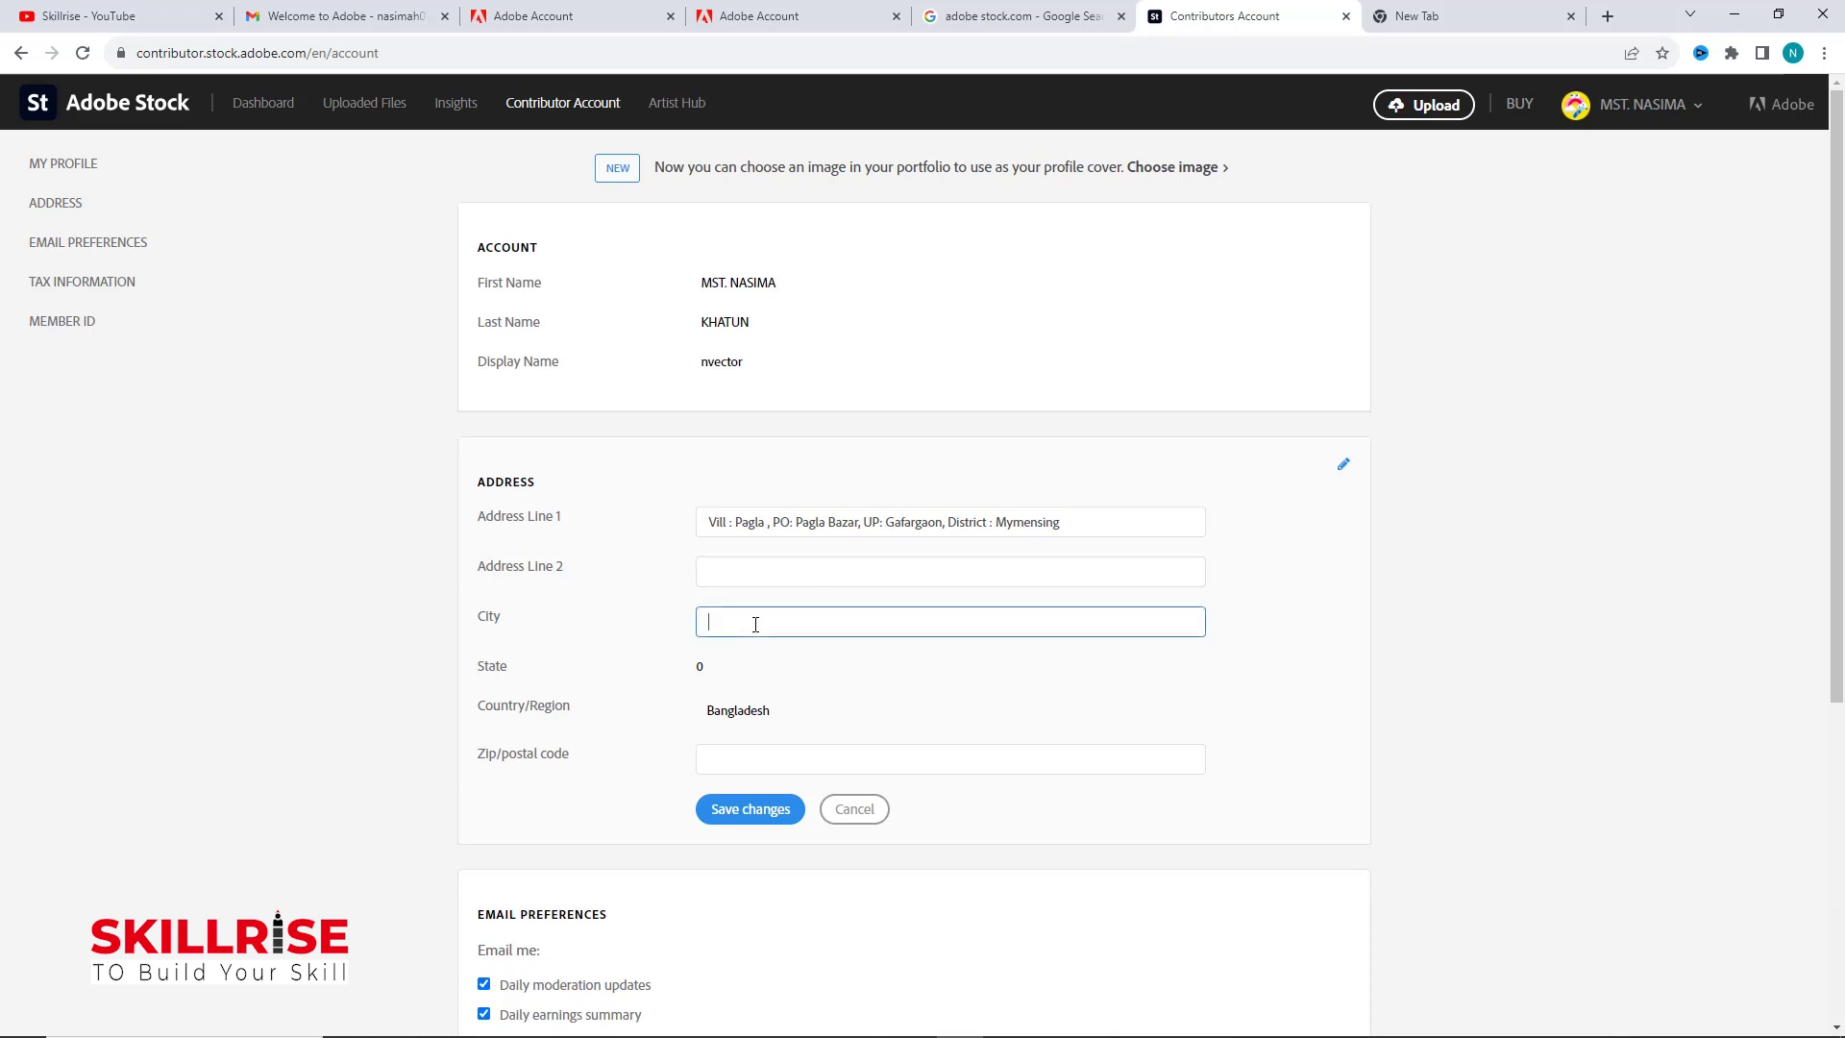
{"action": "left_click_drag", "start_coordinate": [1062, 522], "coordinate": [995, 529]}
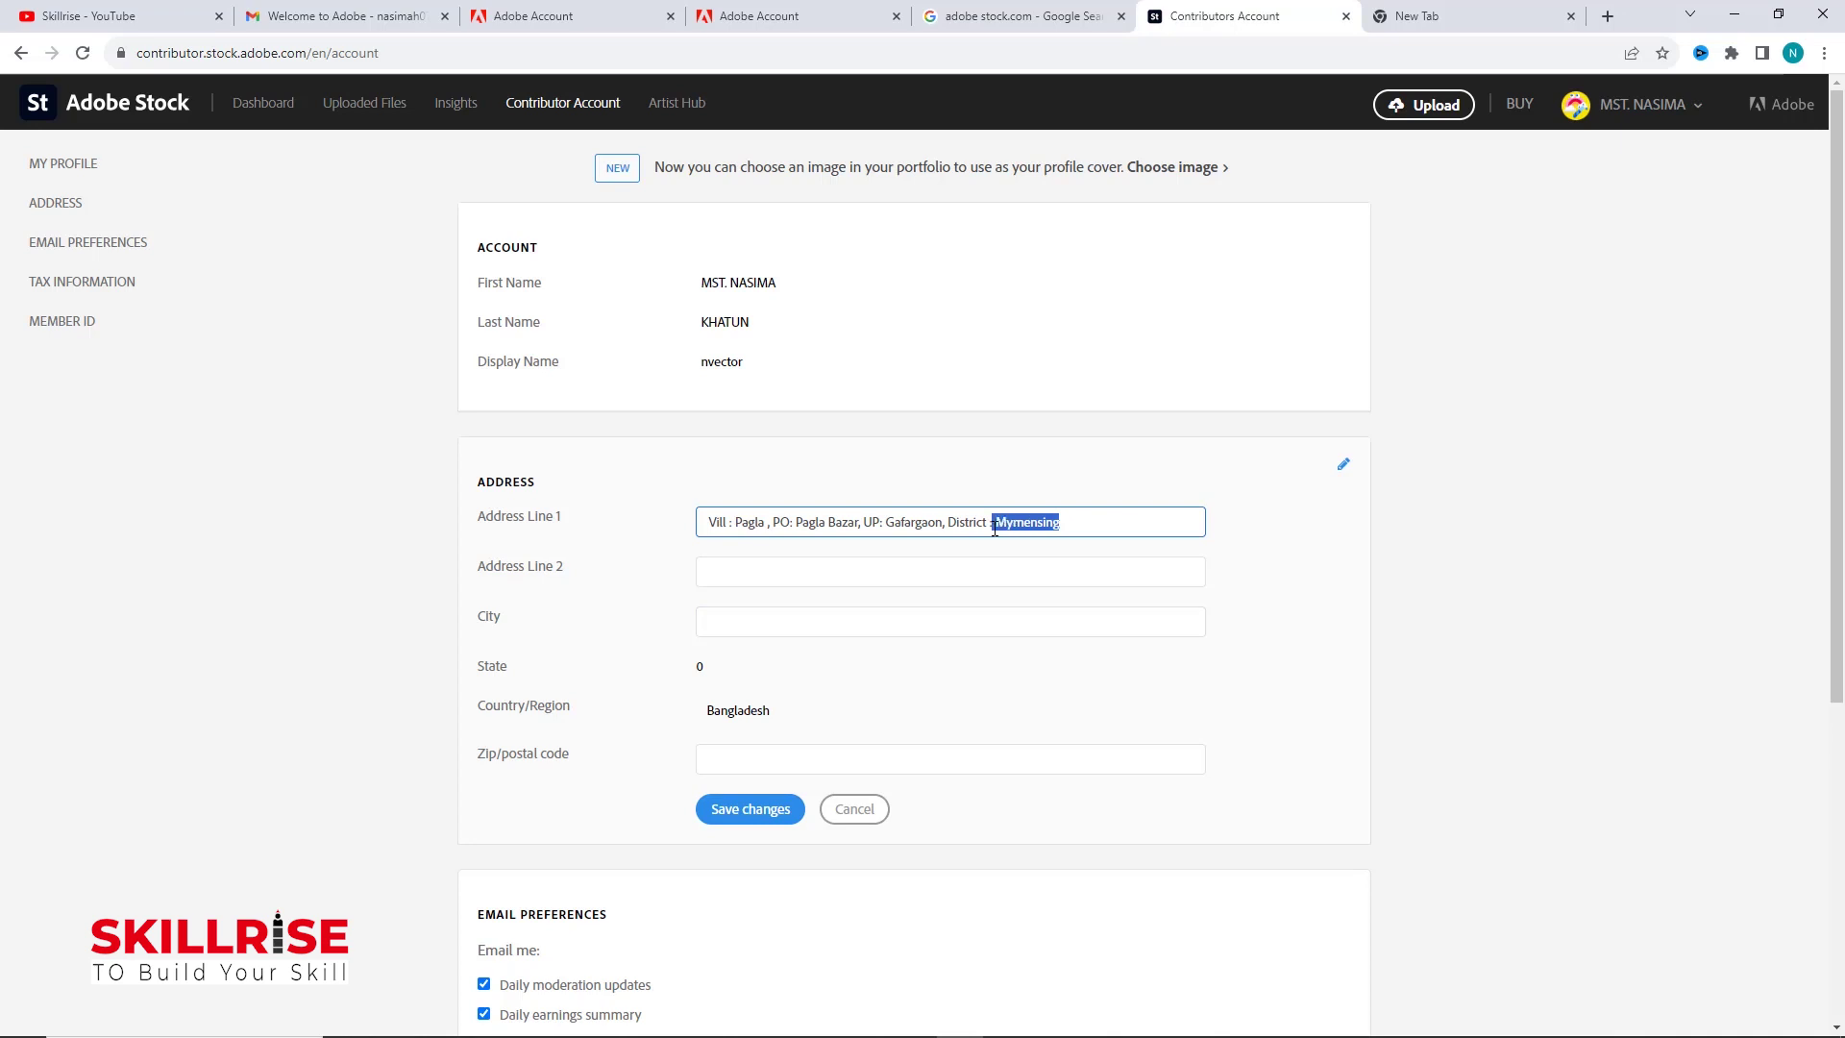
{"action": "key", "text": "ctrl+c"}
{"action": "left_click", "coordinate": [904, 622]}
{"action": "key", "text": "ctrl+v"}
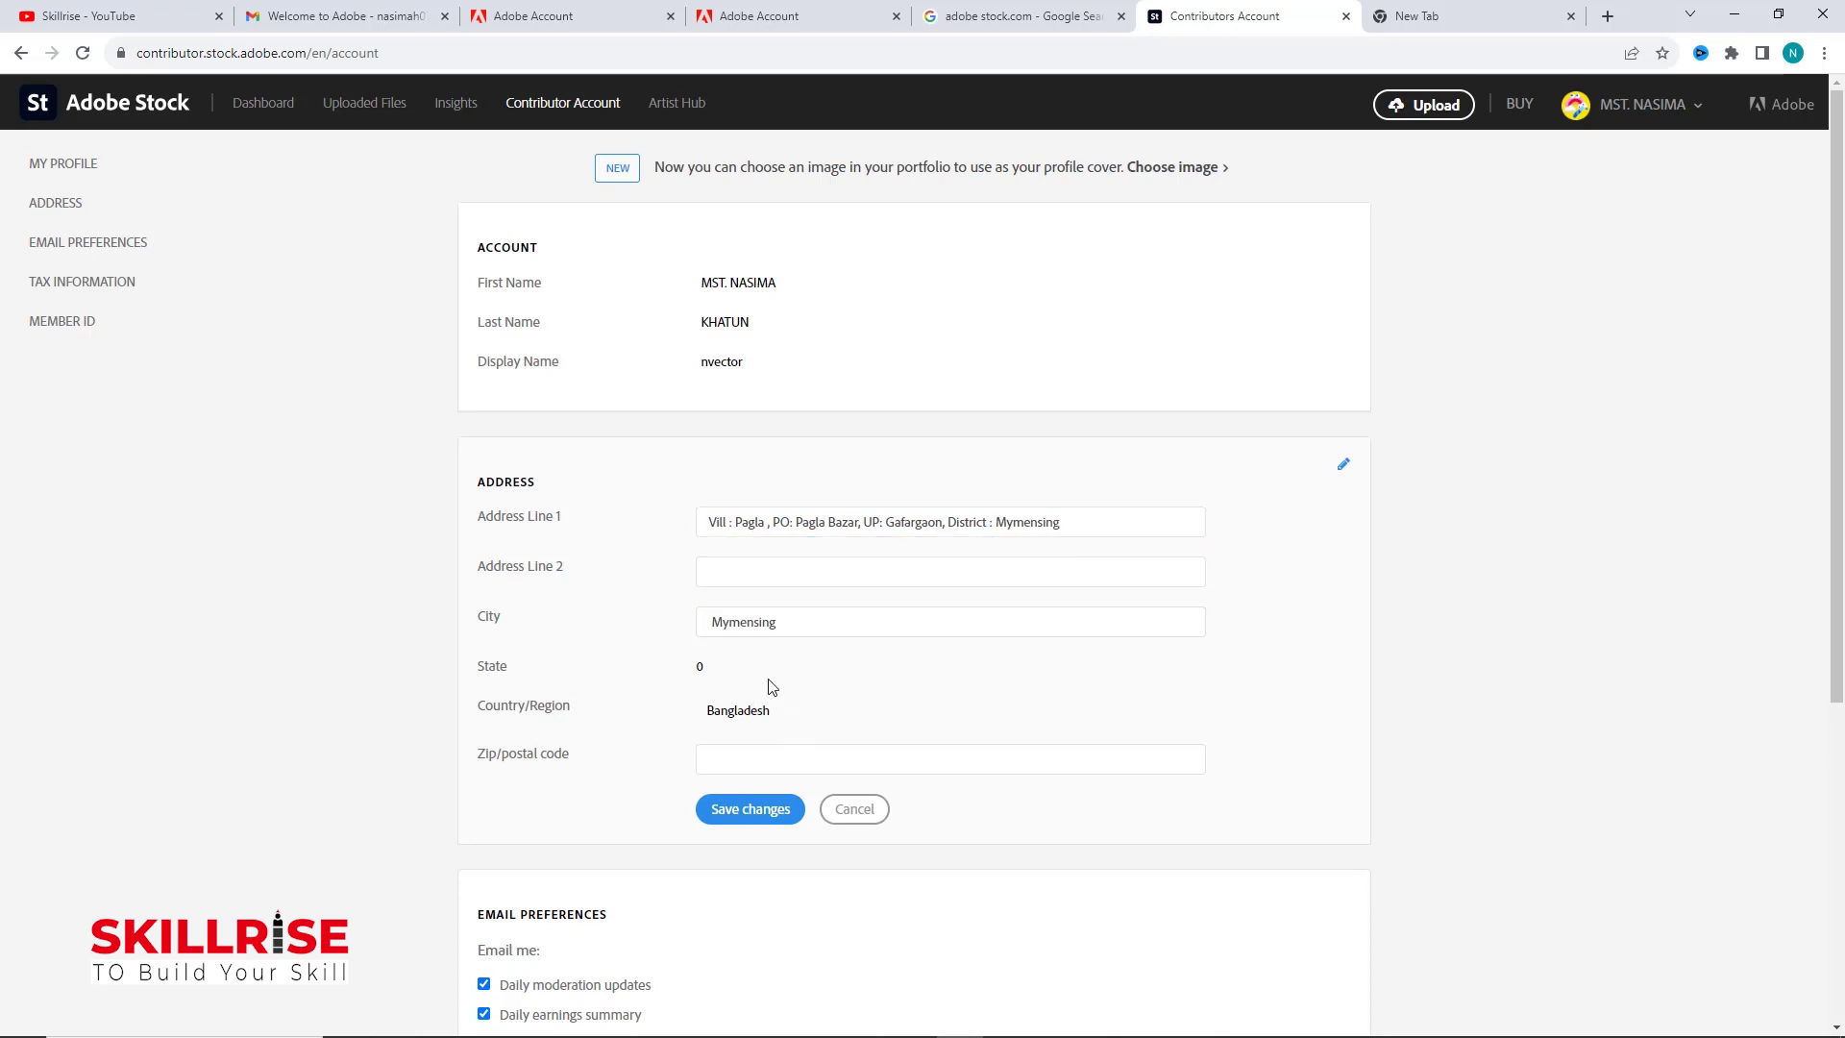
{"action": "left_click", "coordinate": [740, 760]}
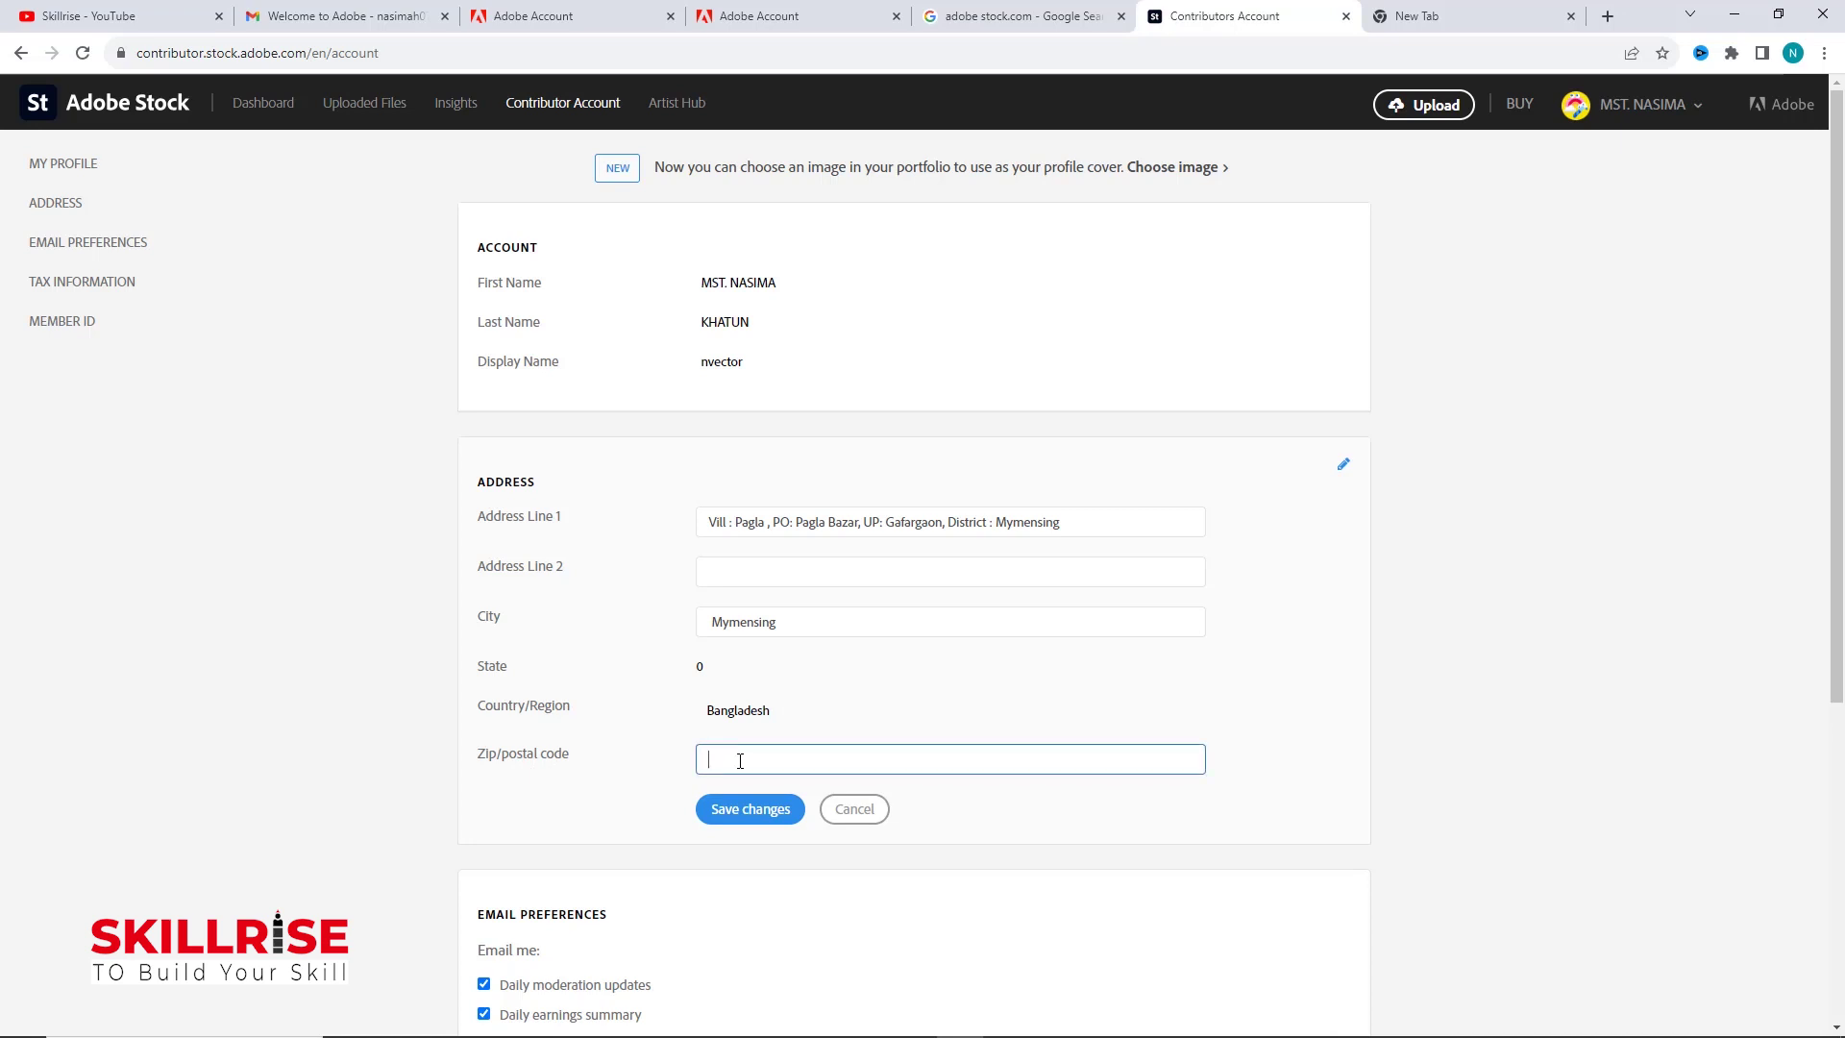
{"action": "type", "text": "2233"}
{"action": "left_click", "coordinate": [754, 811]}
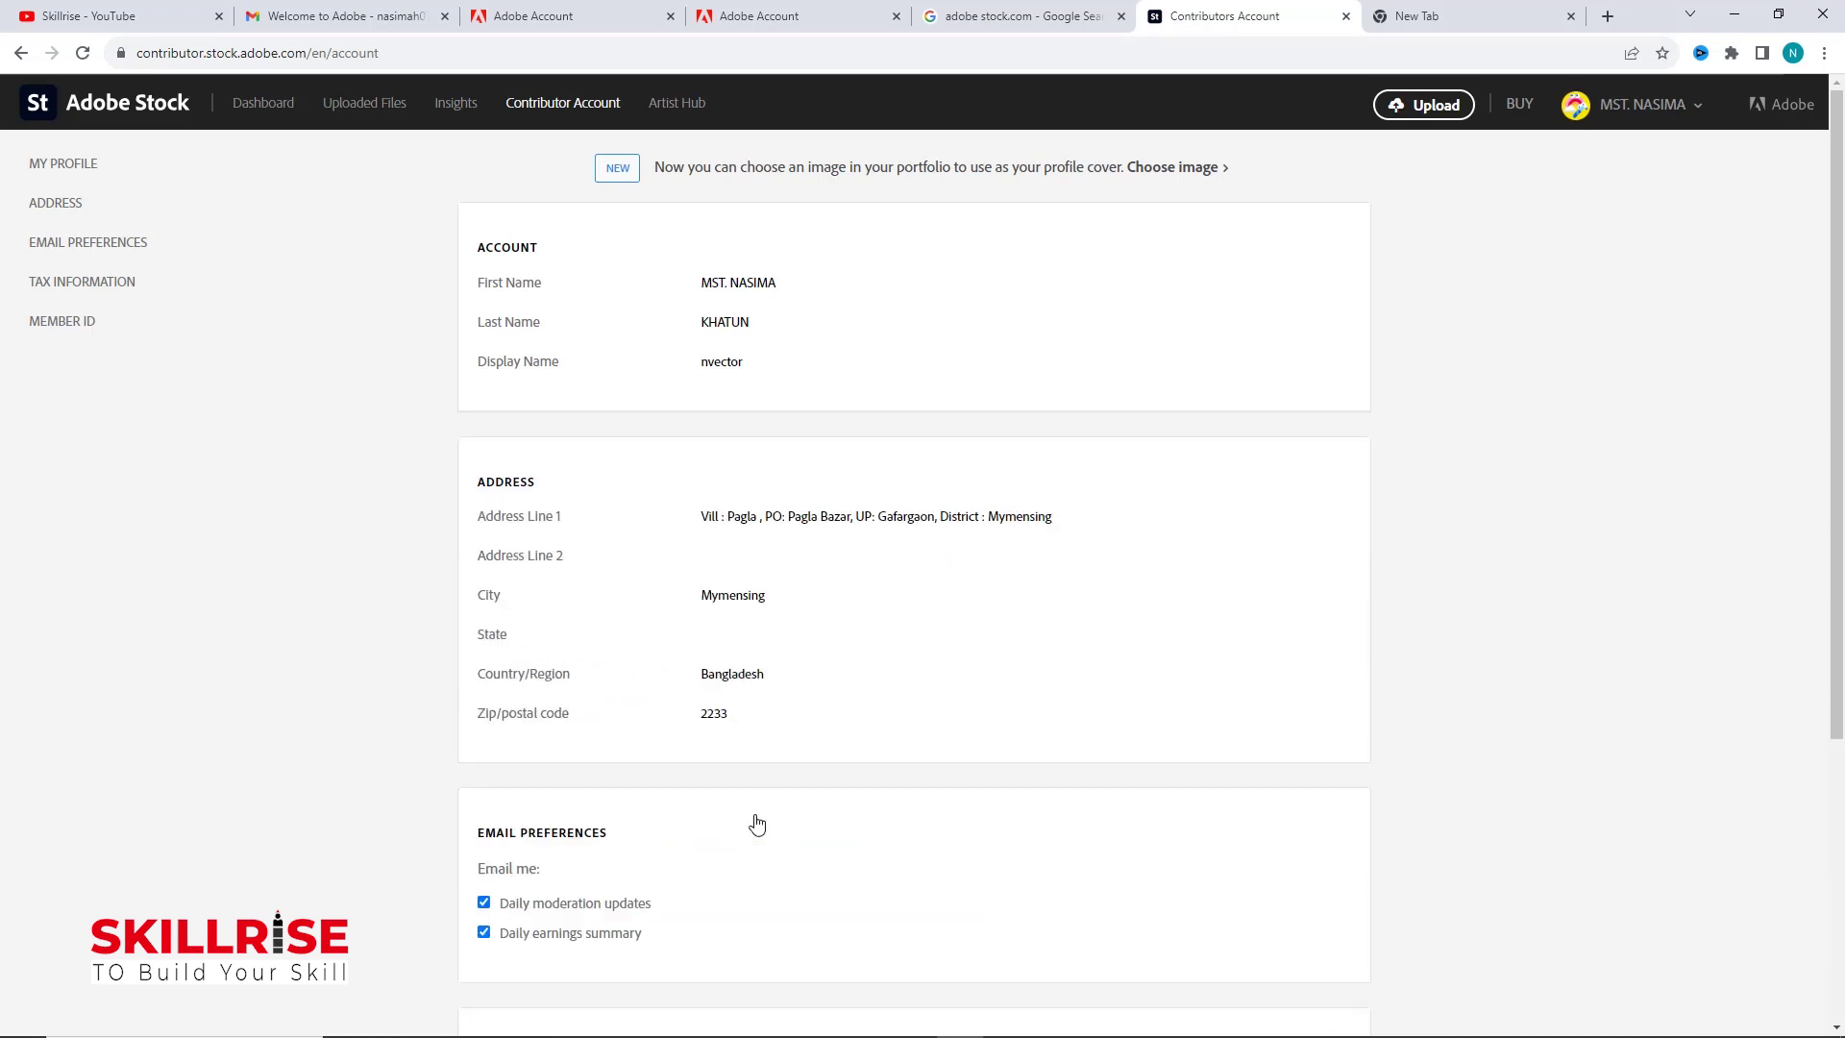
{"action": "scroll", "coordinate": [1467, 676], "scroll_direction": "down", "scroll_amount": 4}
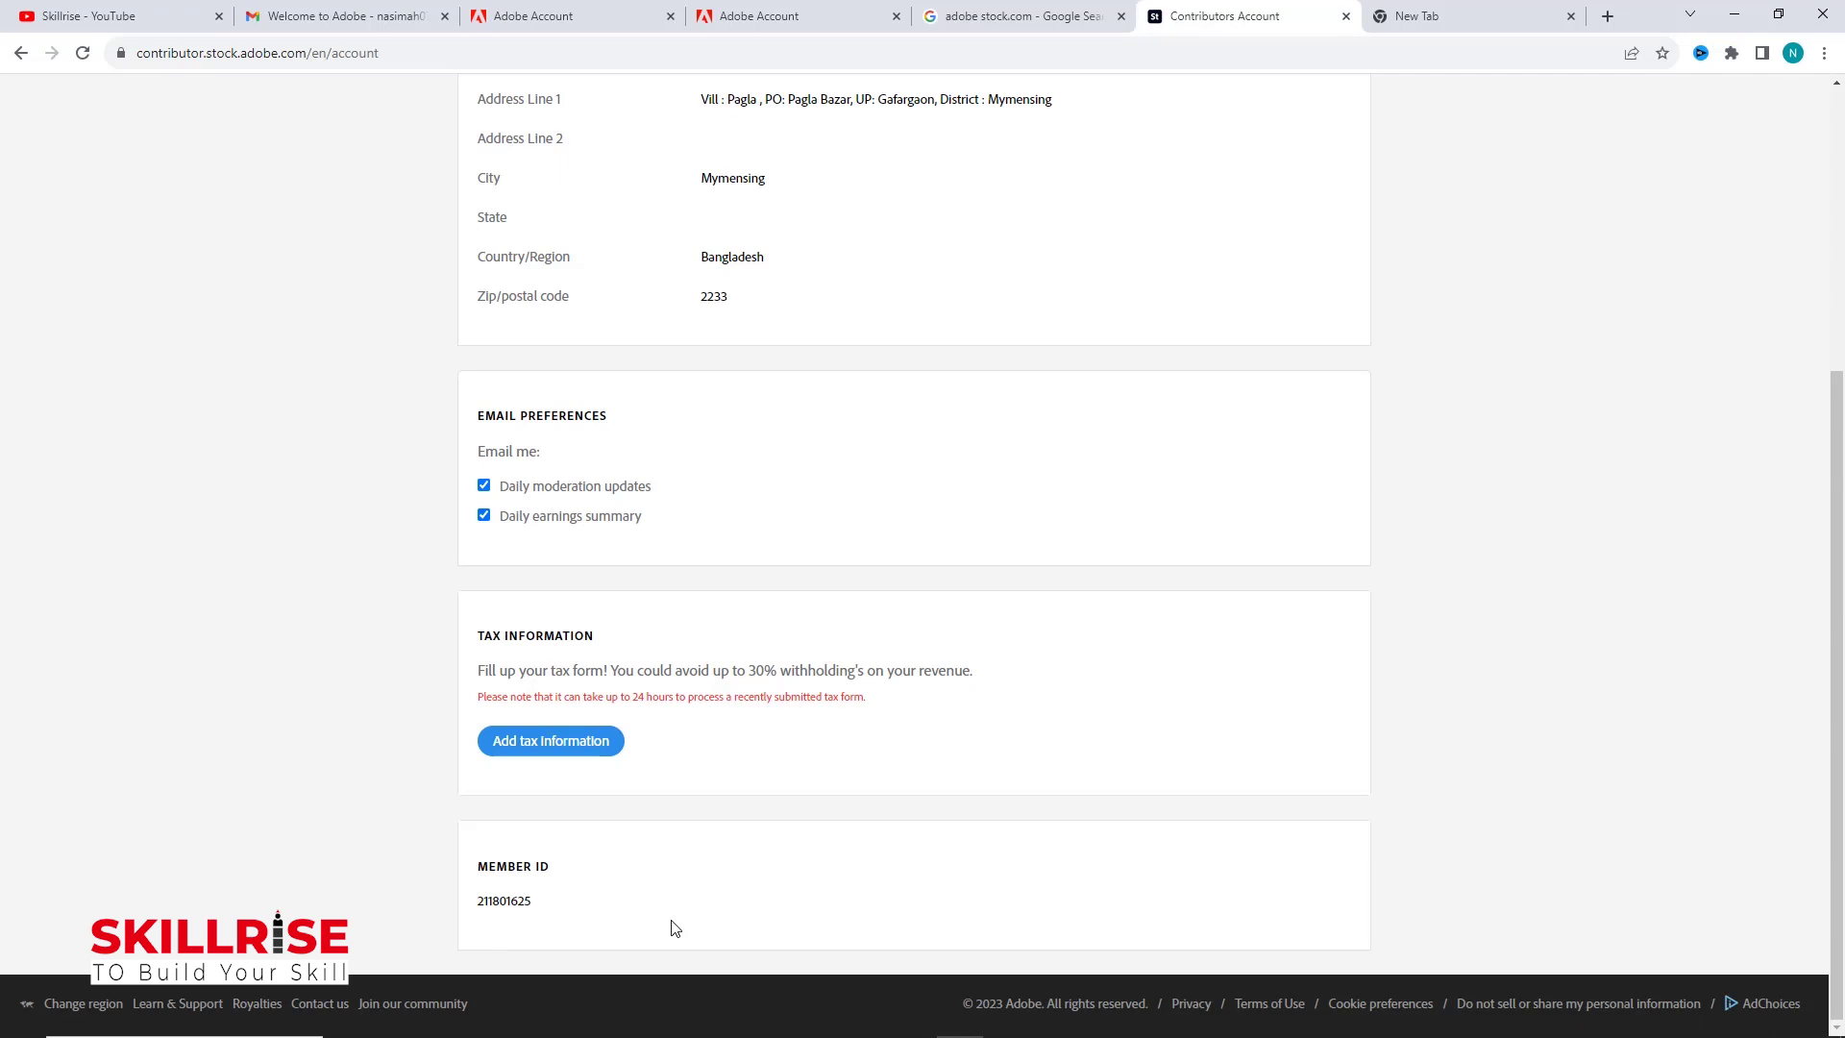
{"action": "scroll", "coordinate": [676, 928], "scroll_direction": "up", "scroll_amount": 5}
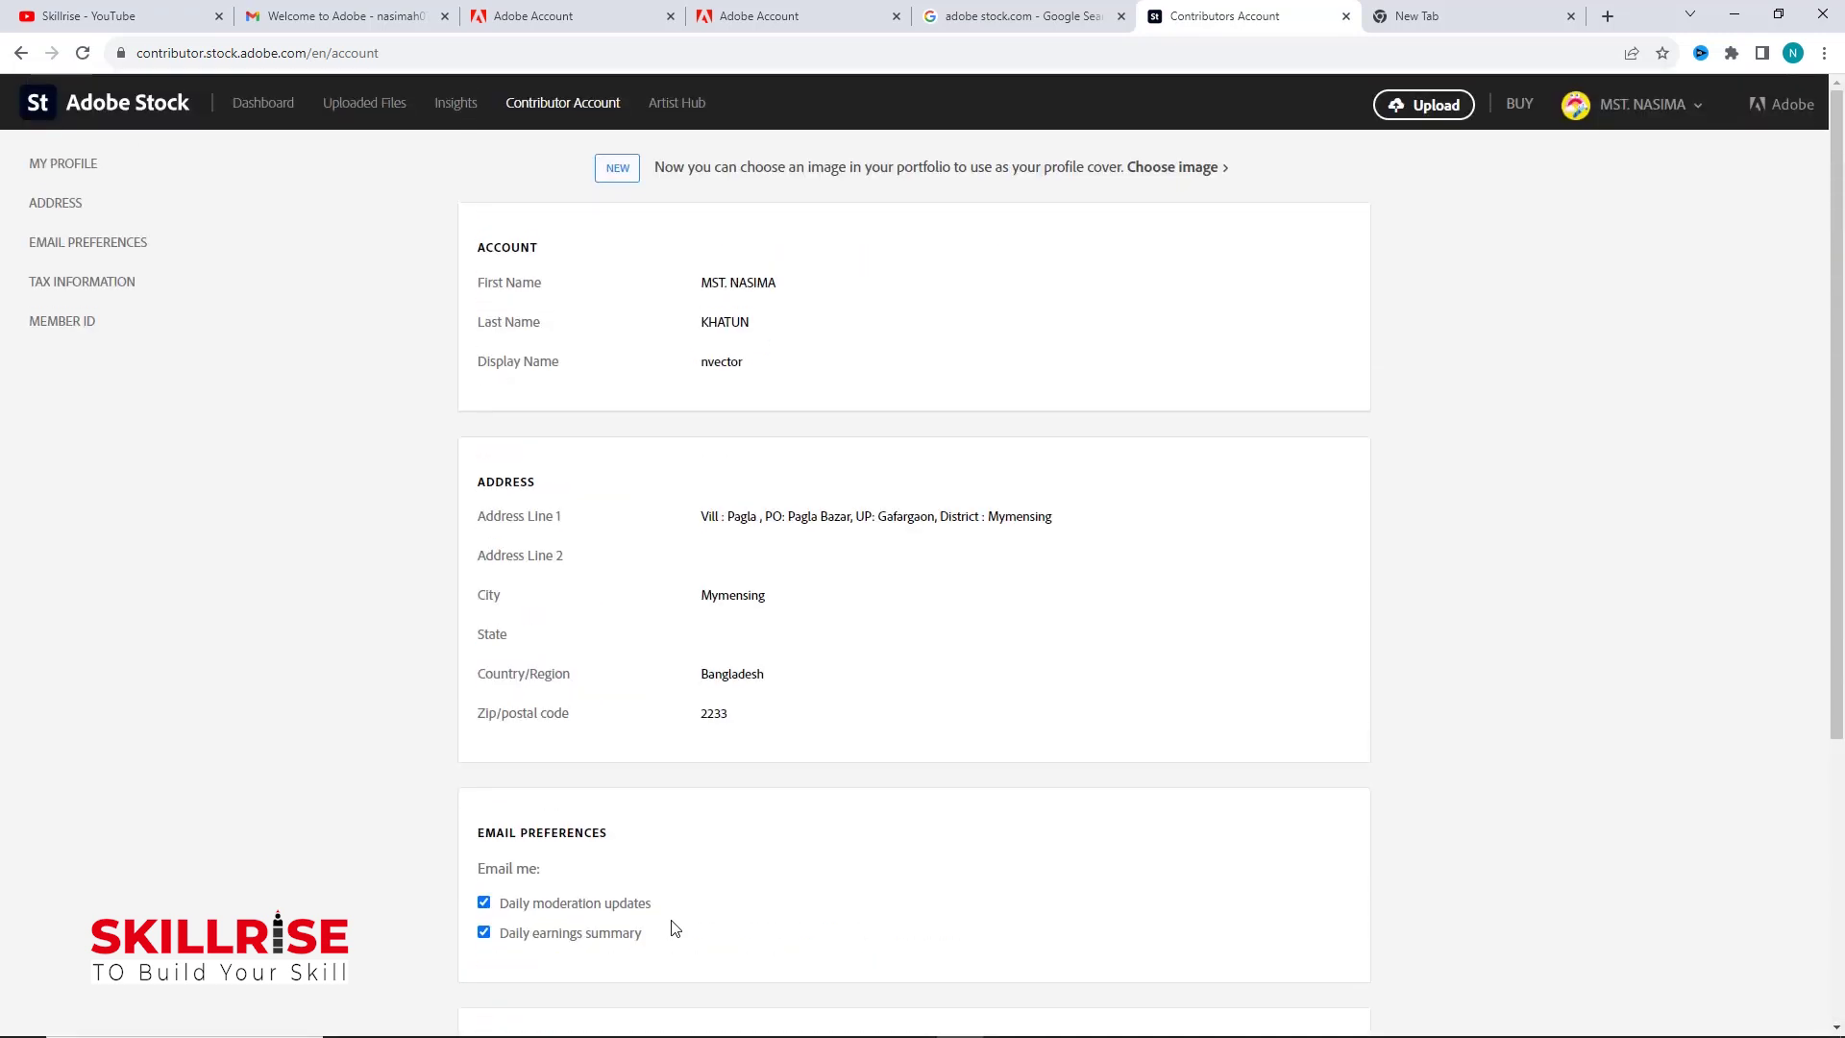
Step: Go through Manage My Adobe ID to the Edit profile page of the Adobe Account
{"action": "left_click", "coordinate": [1637, 113]}
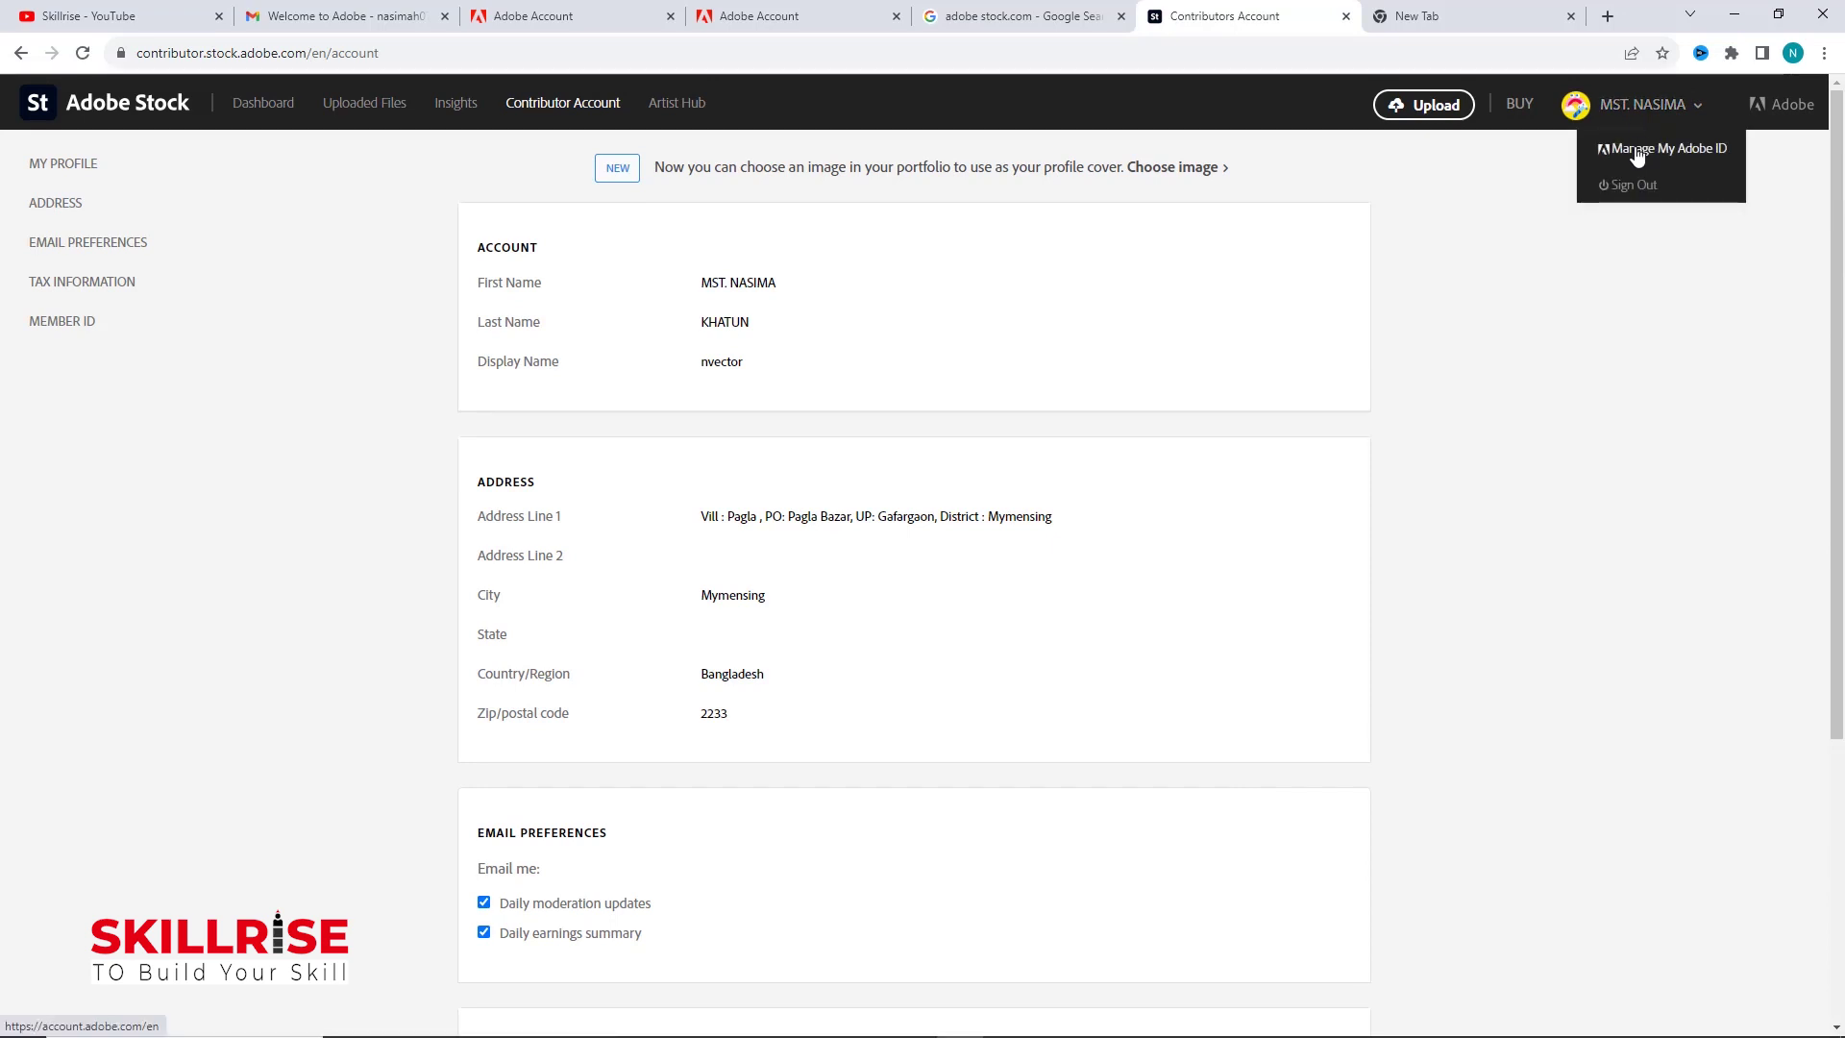
{"action": "left_click", "coordinate": [1636, 154]}
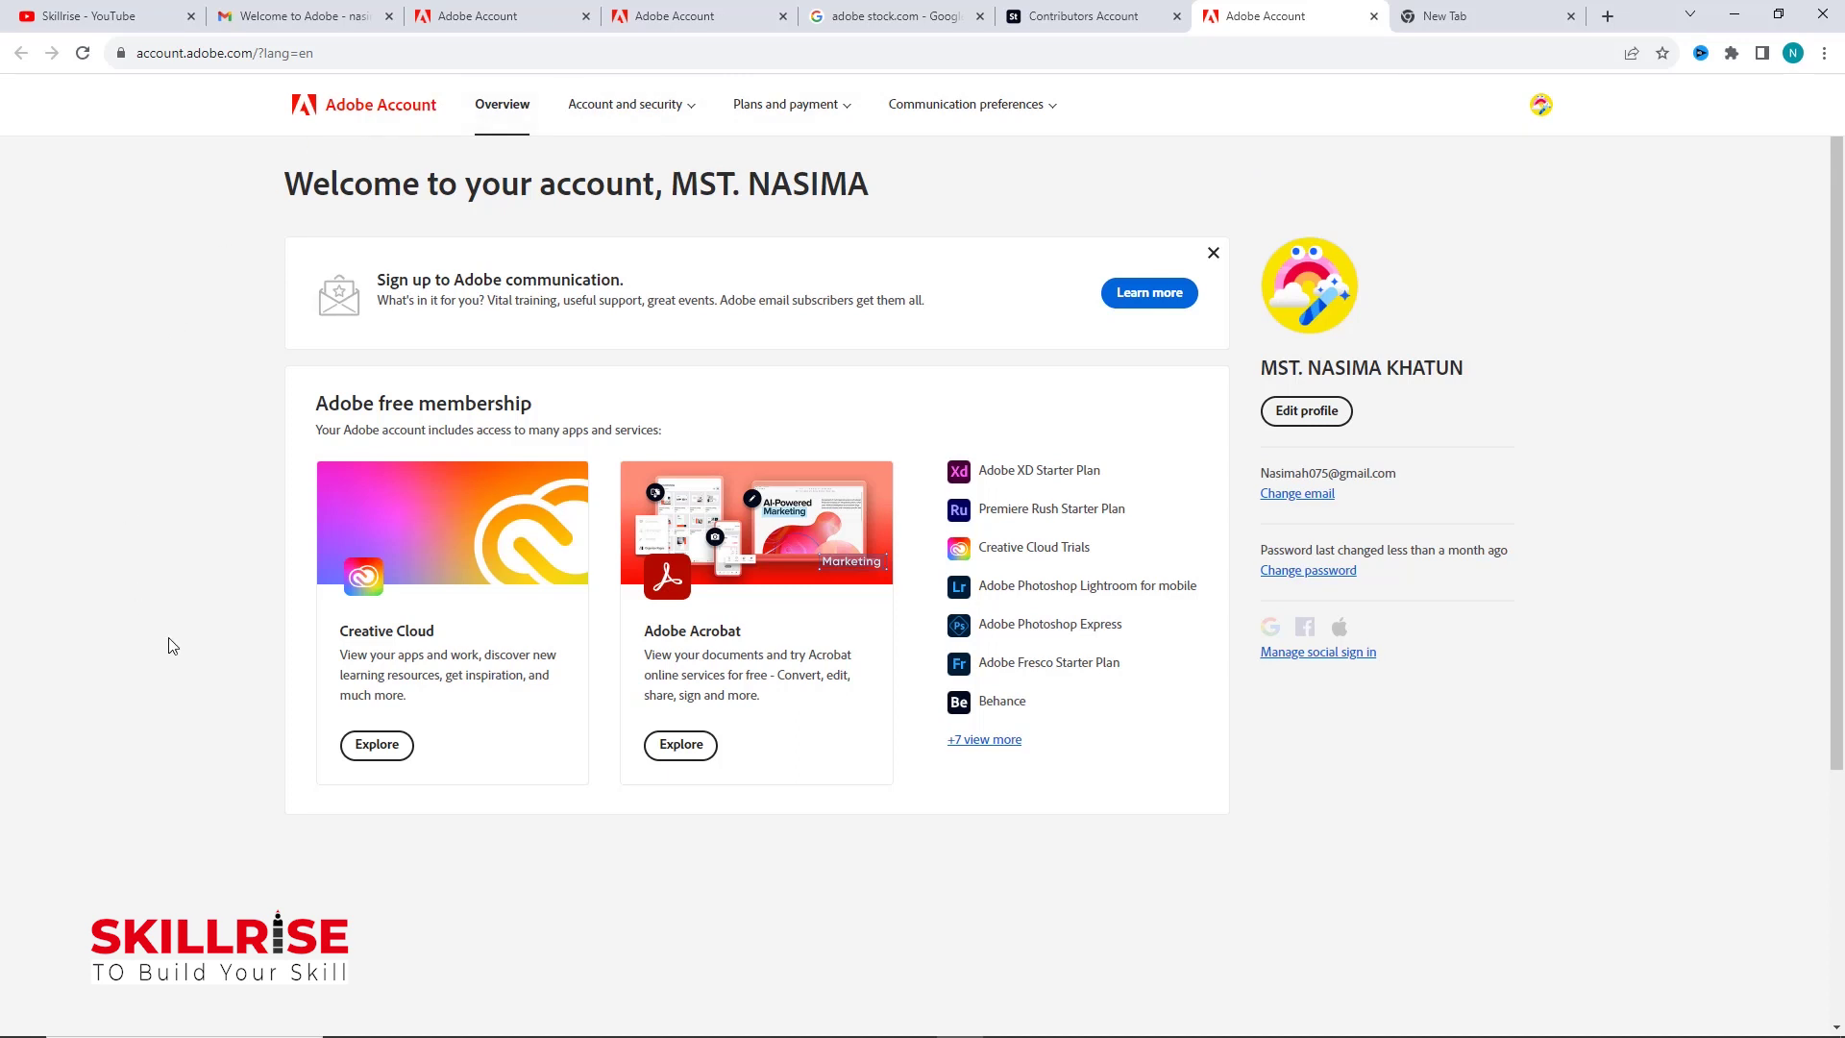
{"action": "left_click", "coordinate": [1296, 413]}
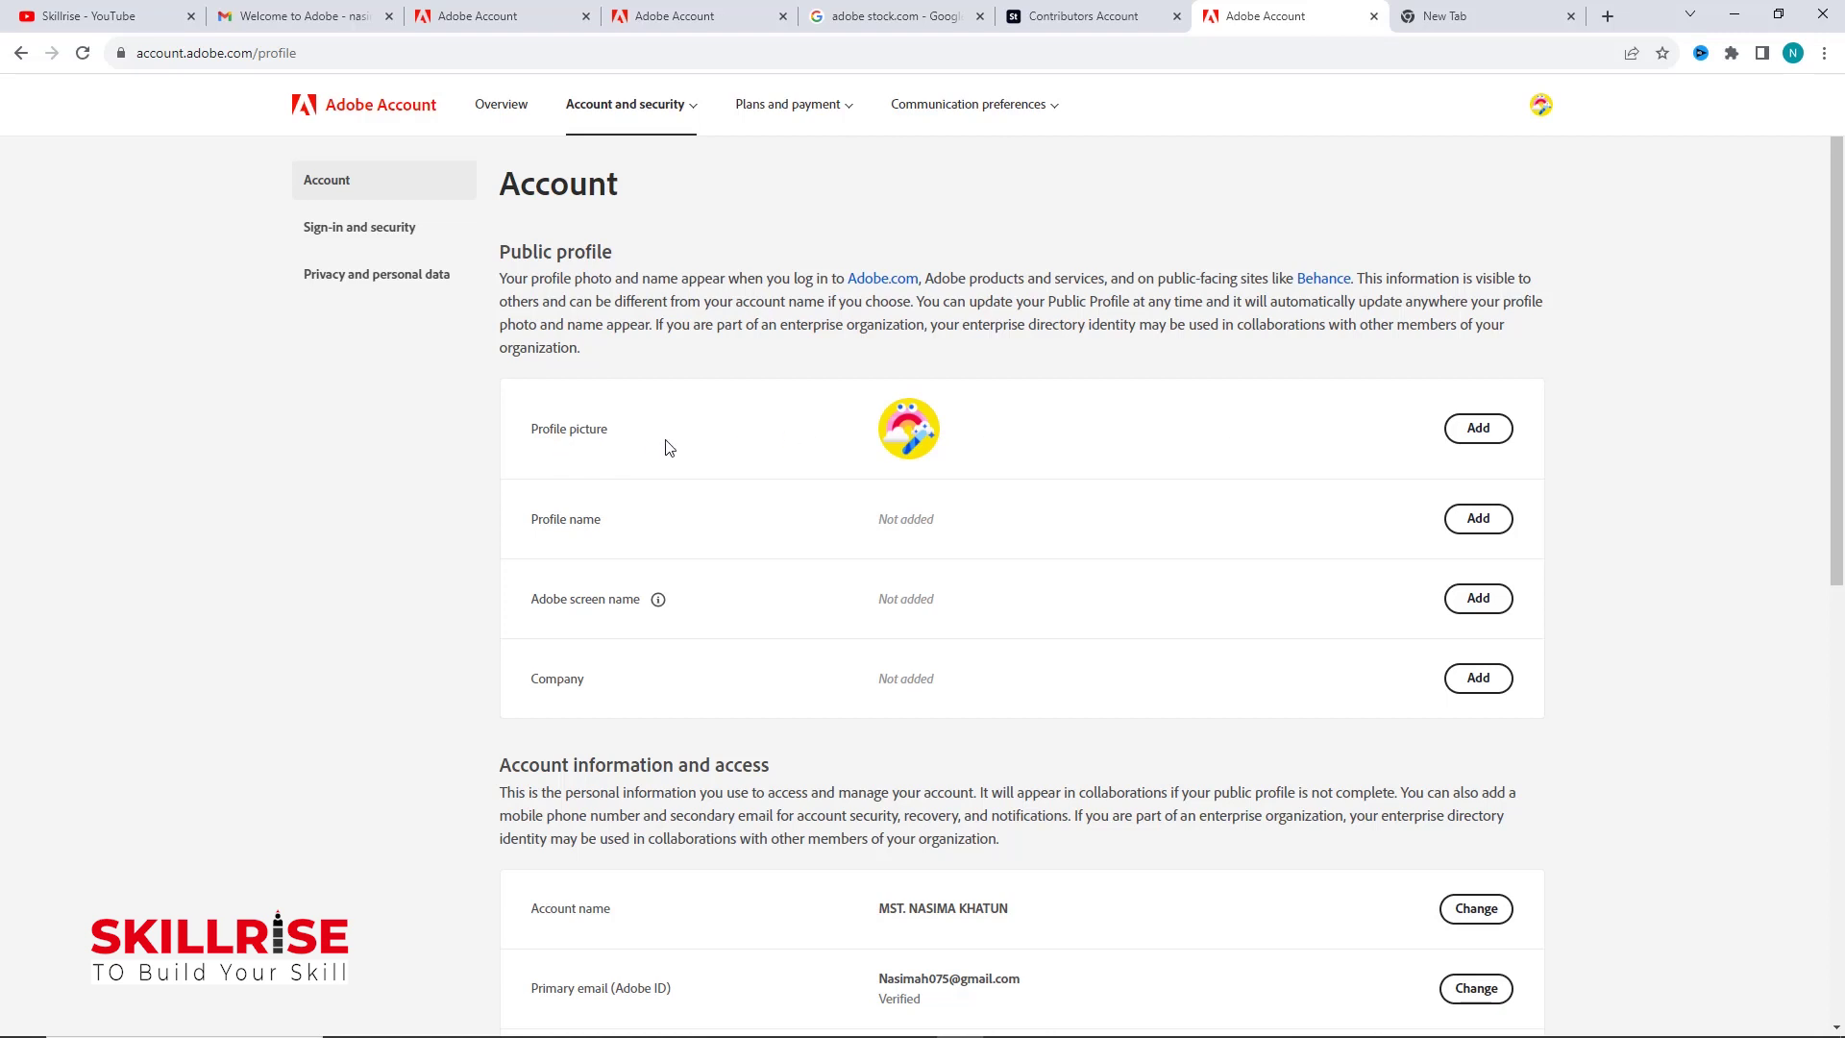
Step: Upload the Logo image as the Adobe Account profile picture, then return to the contributor dashboard
{"action": "left_click", "coordinate": [1477, 430]}
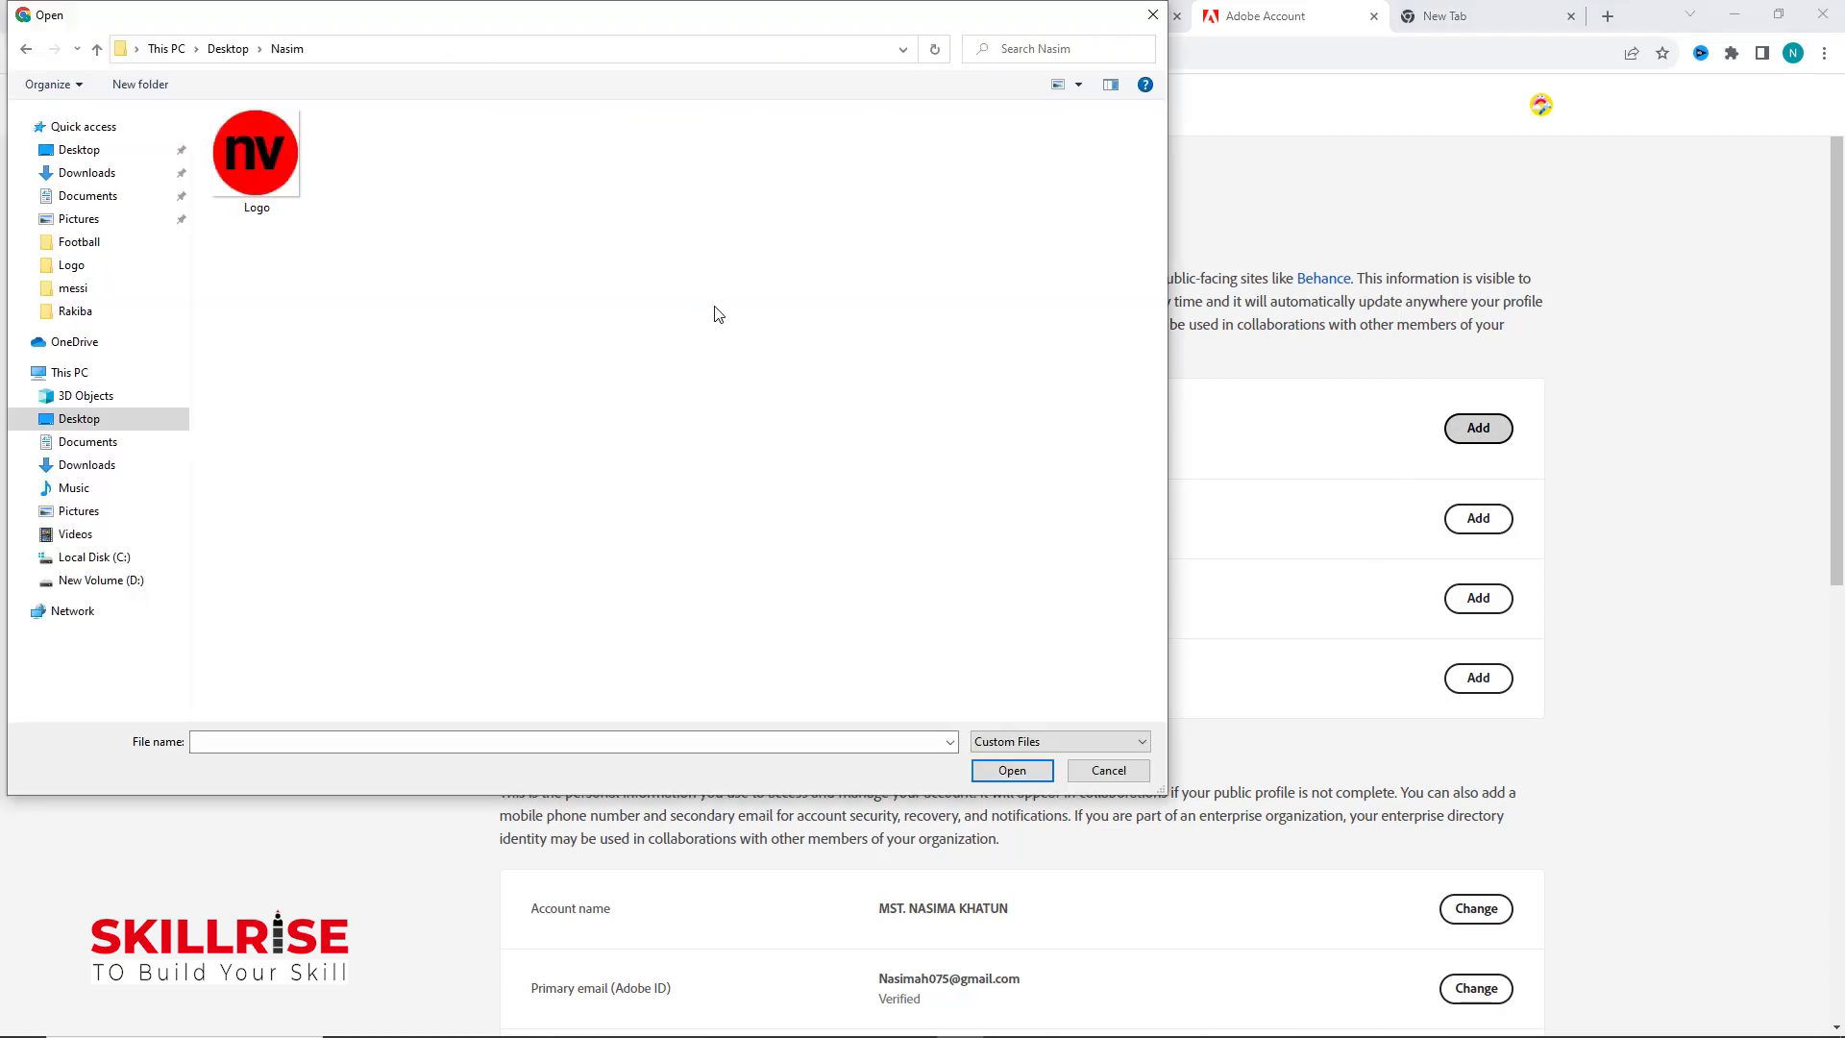
{"action": "left_click", "coordinate": [275, 163]}
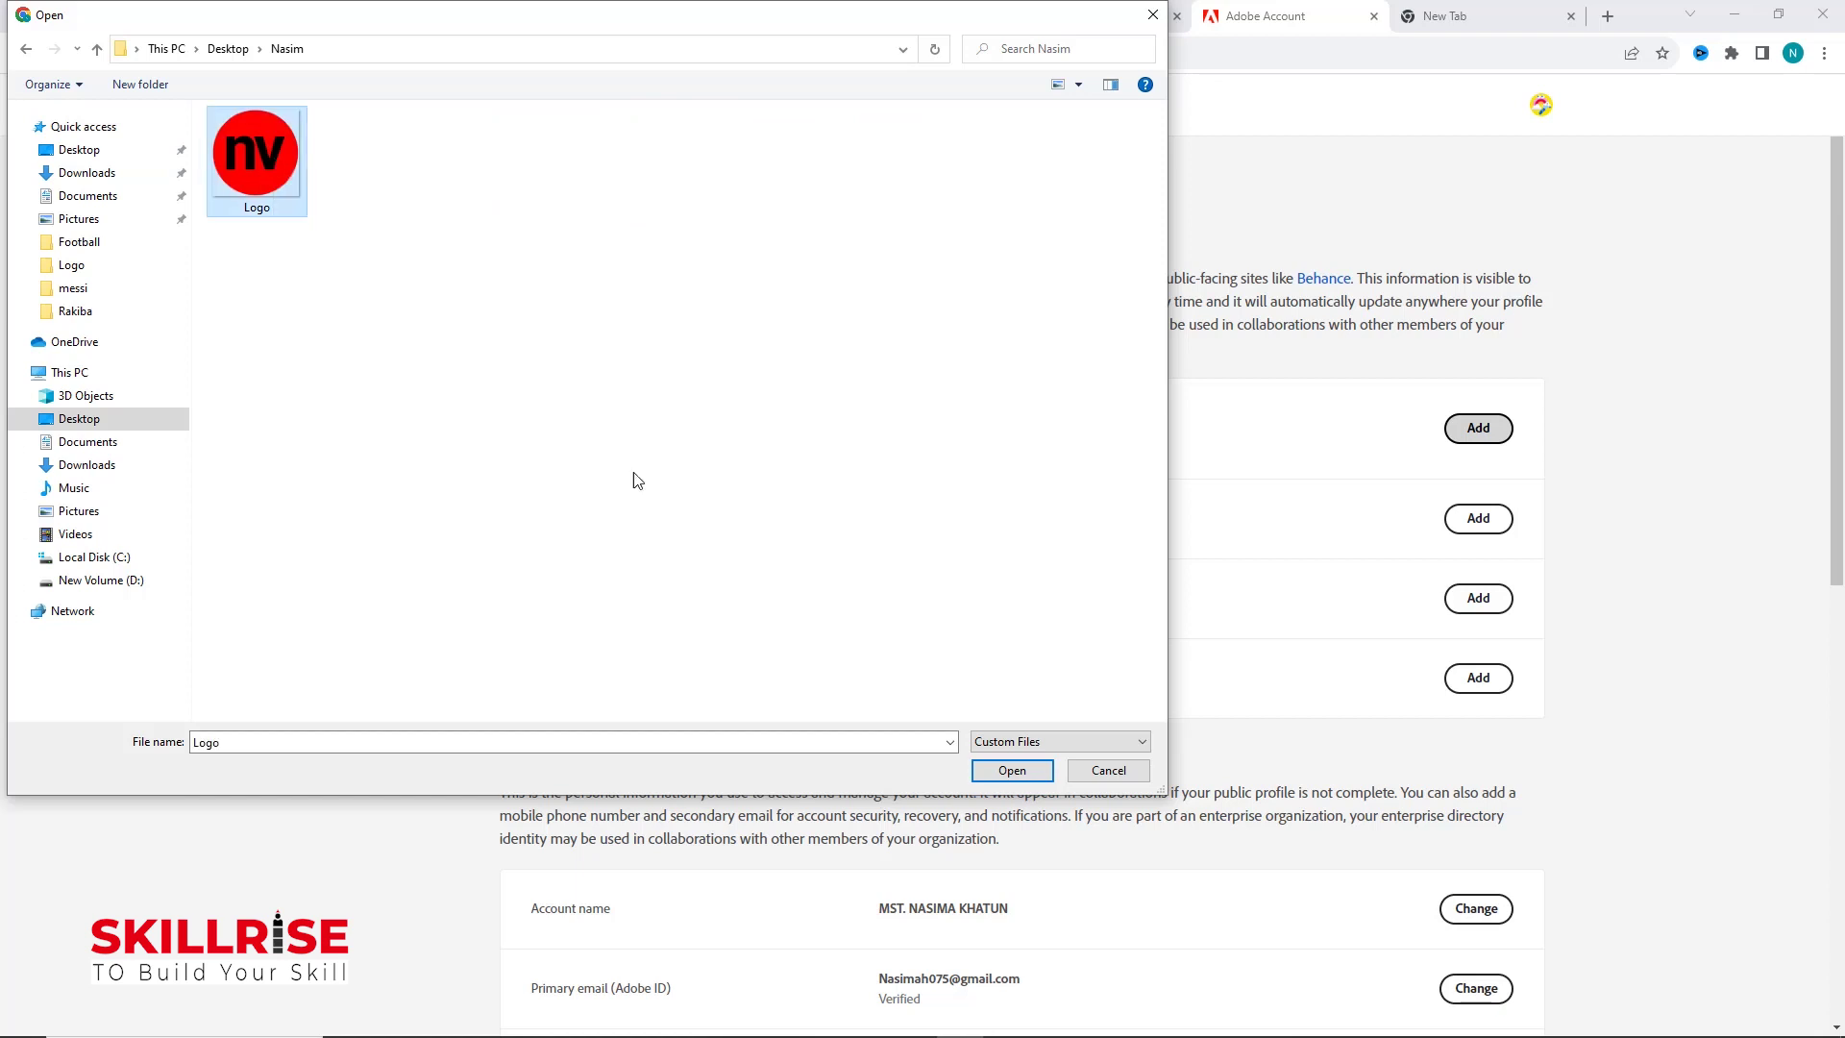
{"action": "left_click", "coordinate": [1012, 771]}
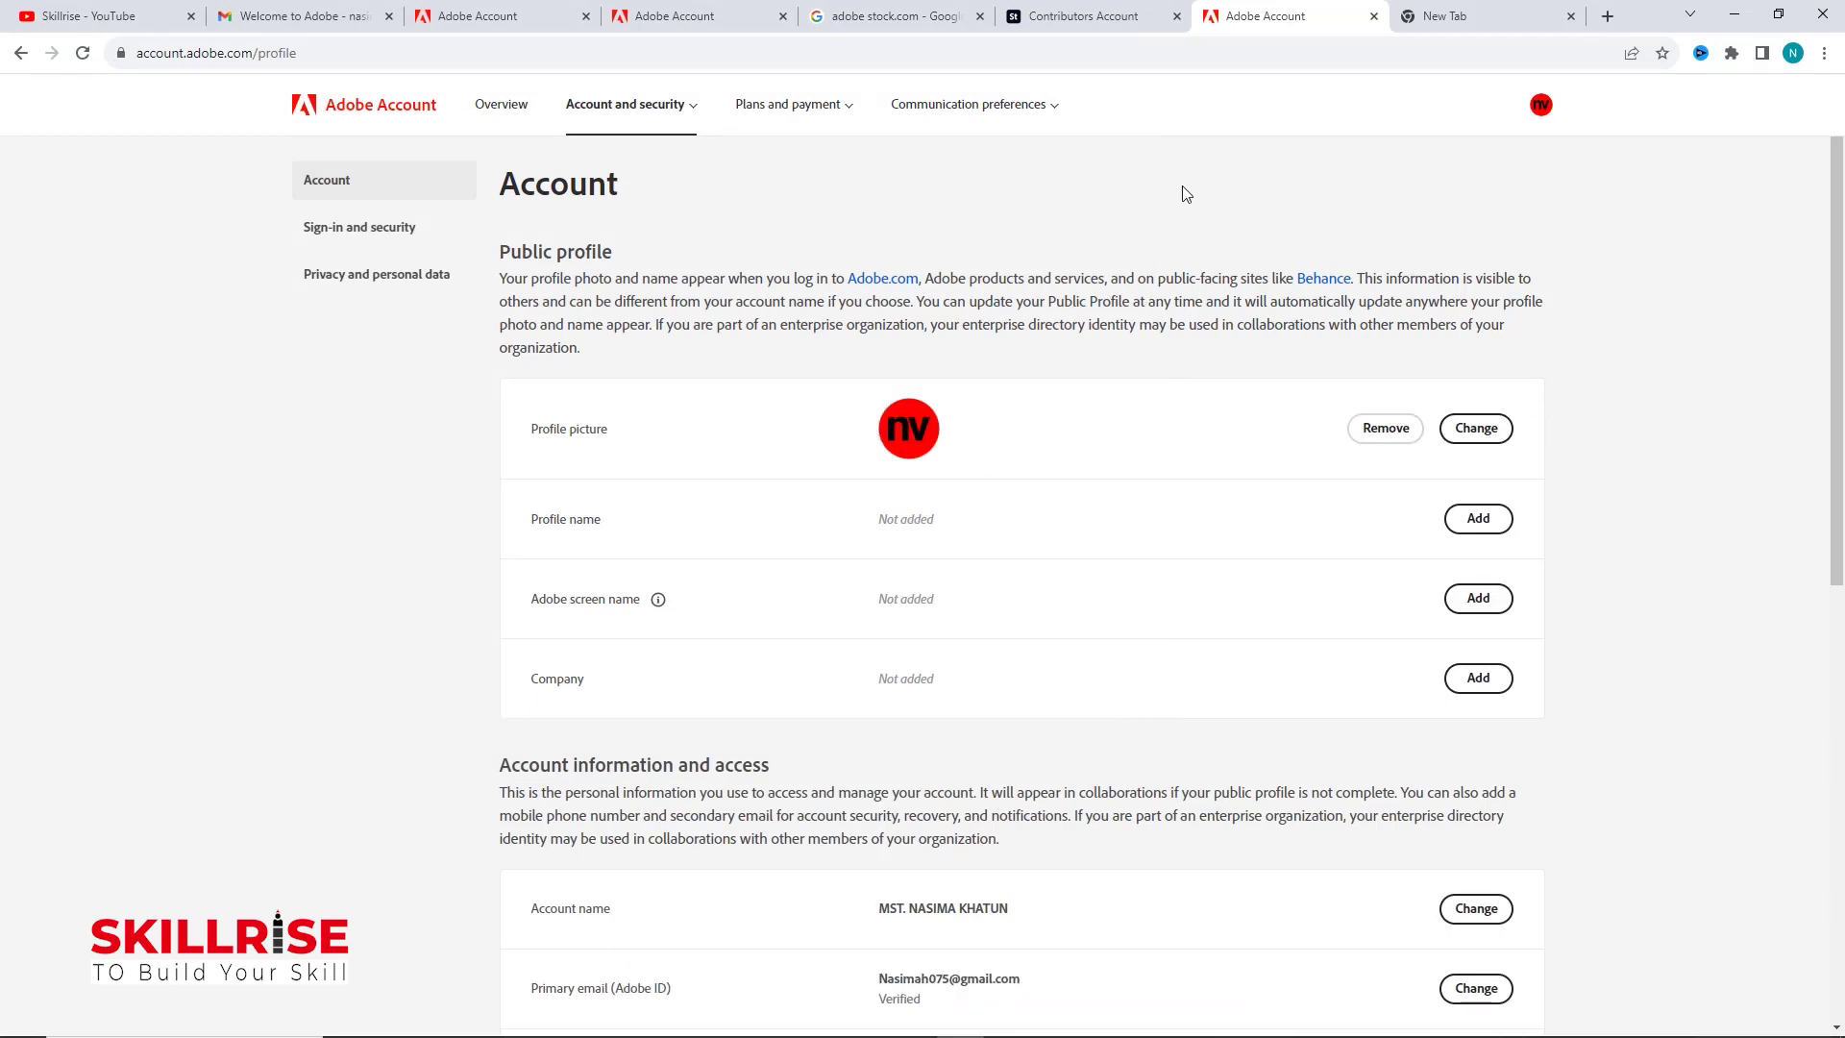
{"action": "left_click", "coordinate": [1062, 29]}
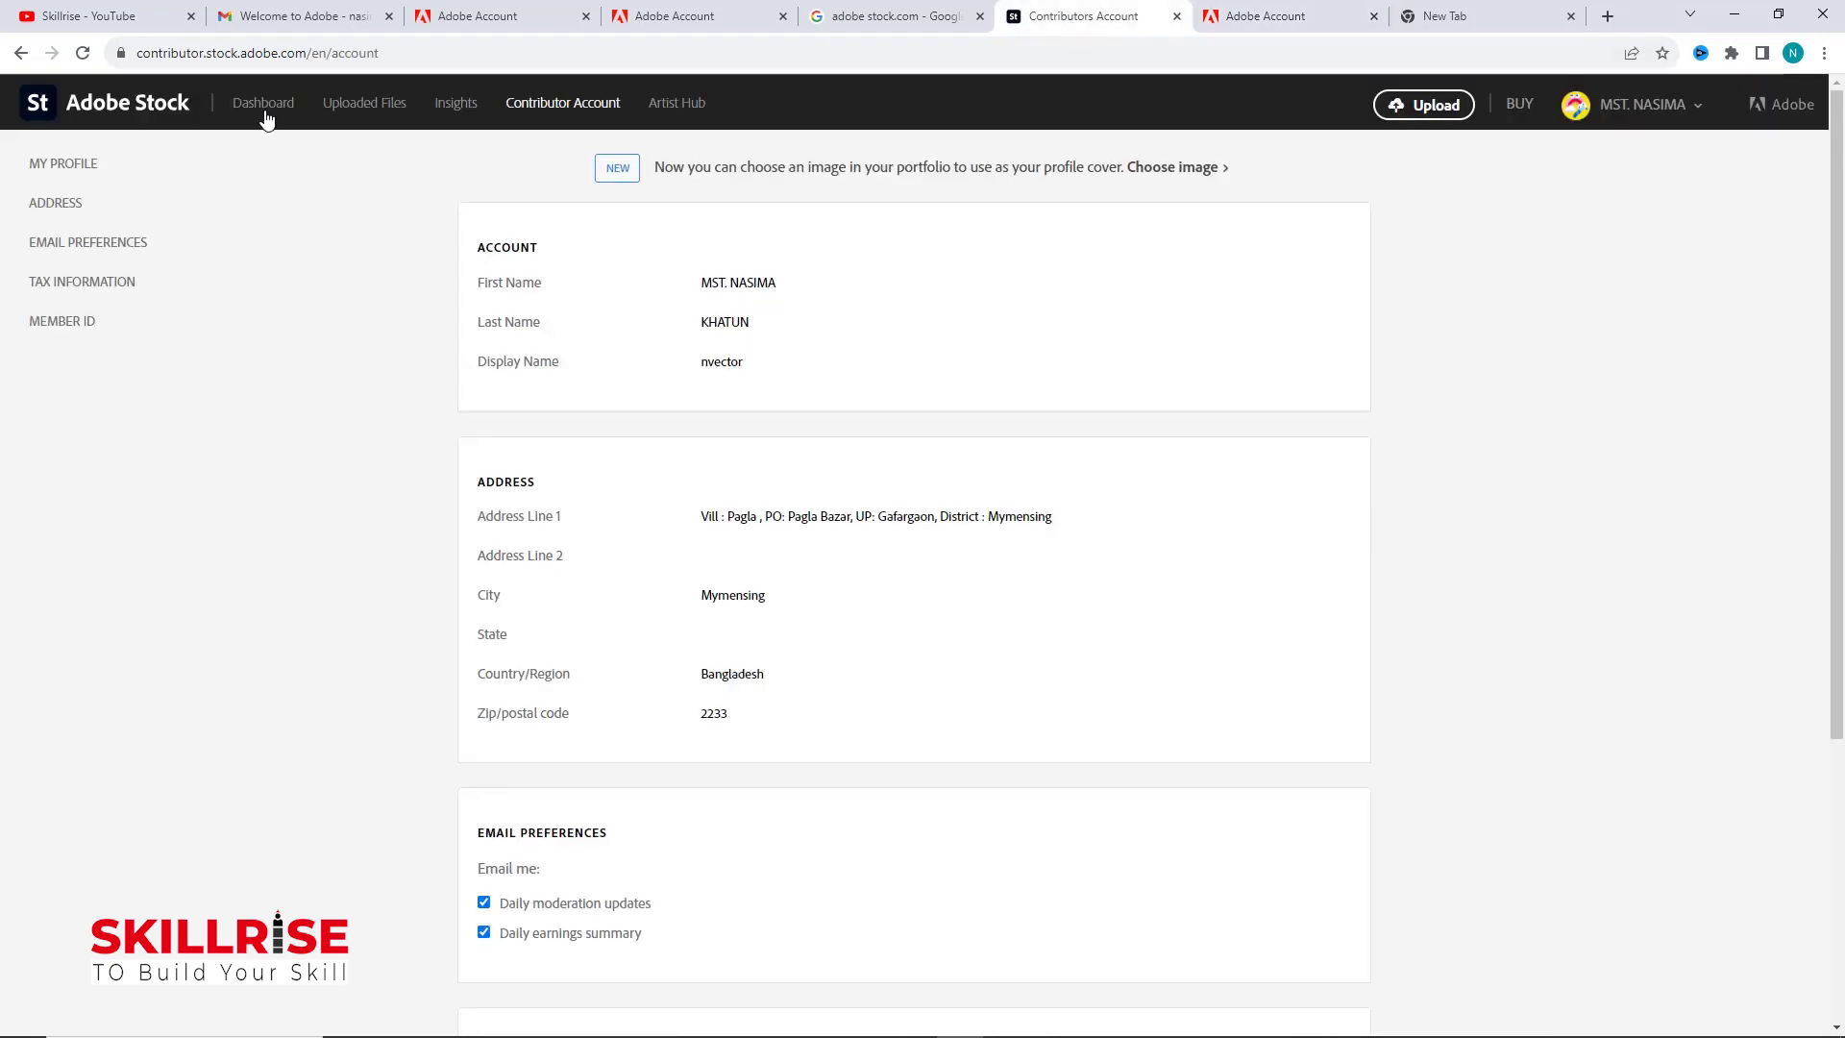
{"action": "left_click", "coordinate": [264, 108]}
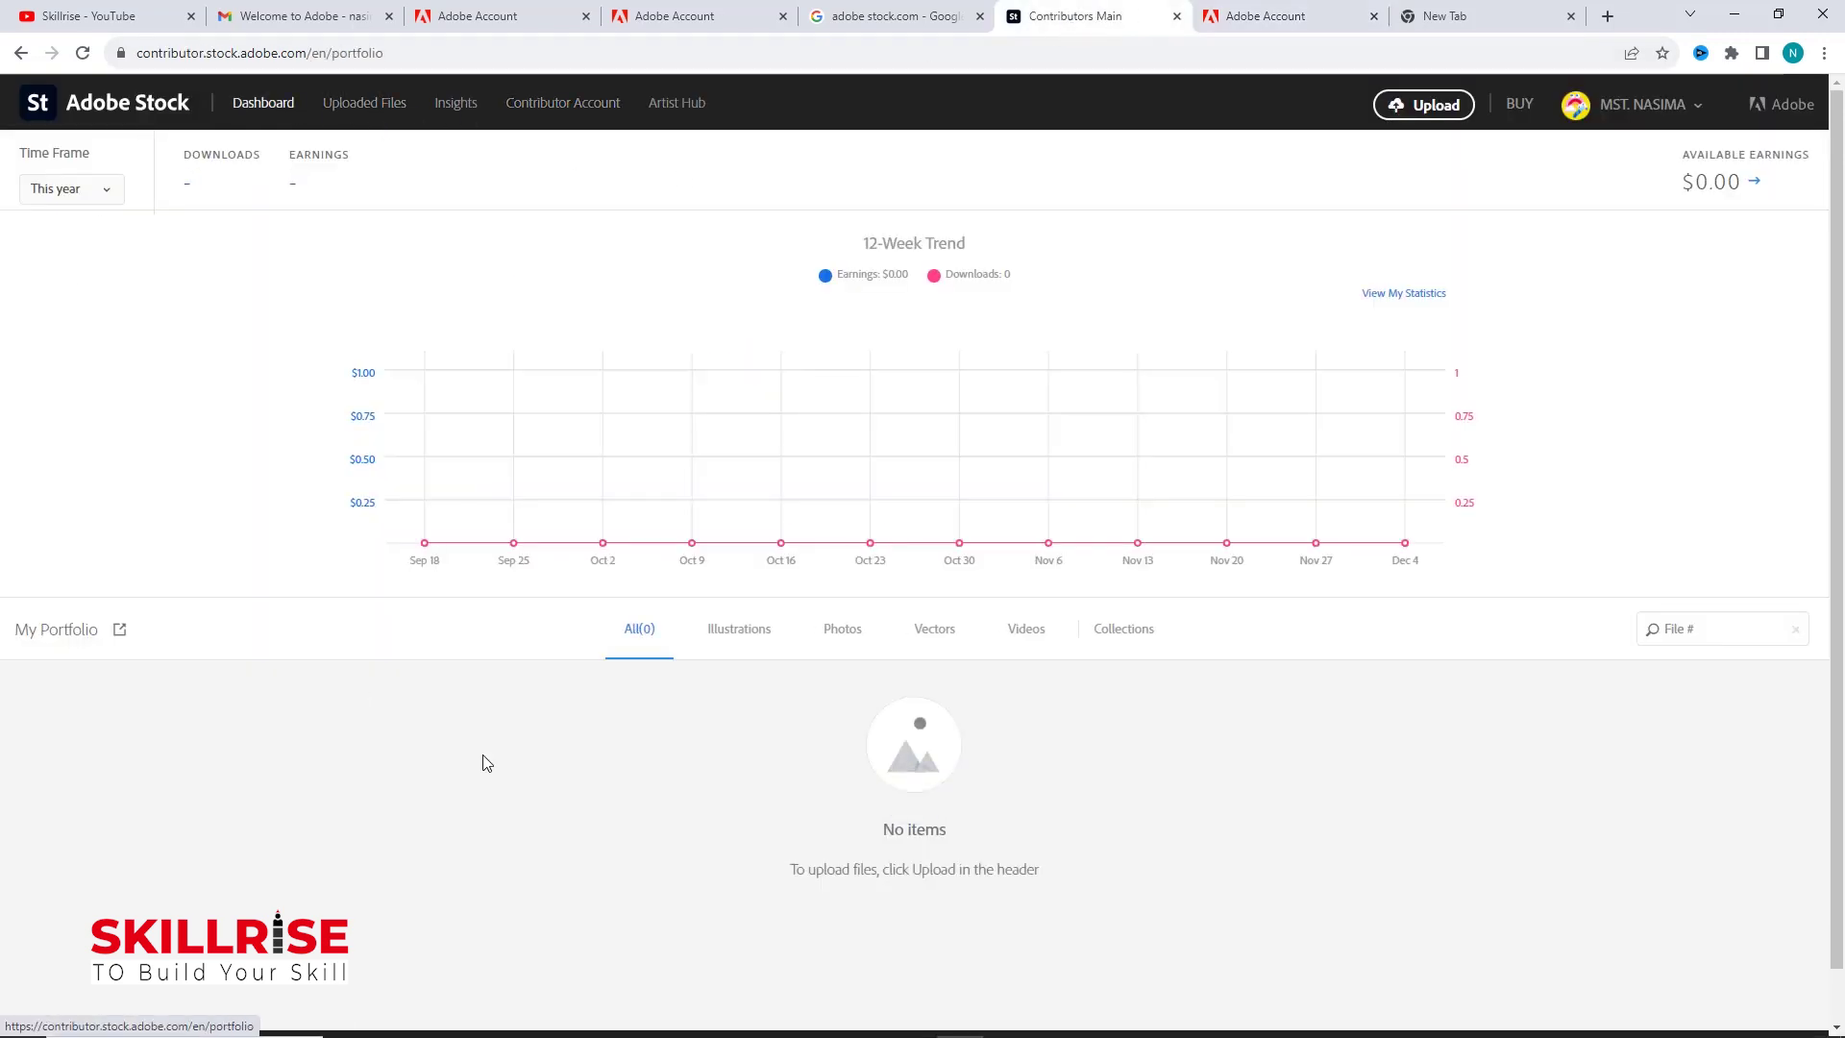